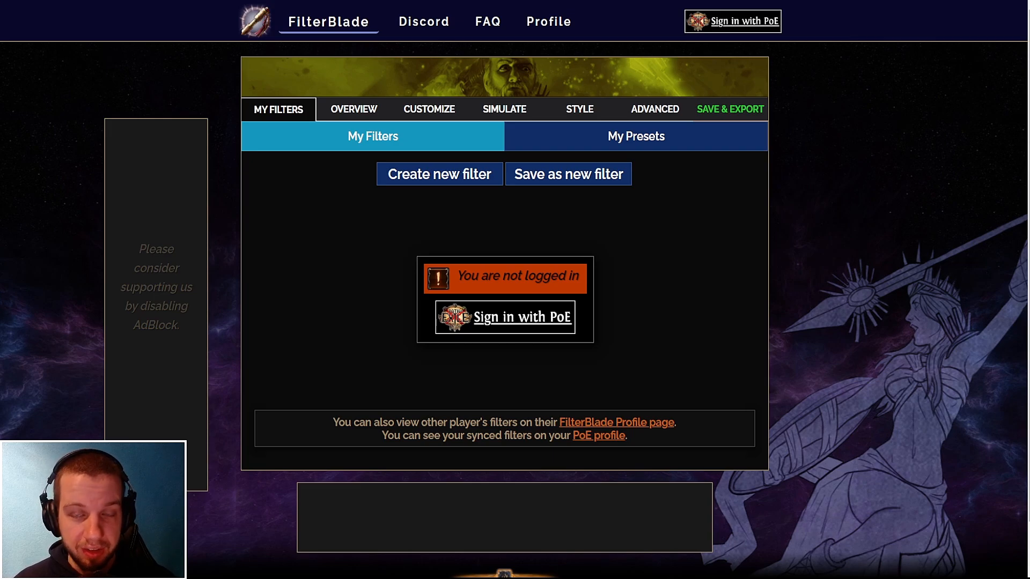
Sign in to FilterBlade with the Path of Exile account
{"action": "left_click", "coordinate": [528, 321]}
{"action": "left_click_drag", "start_coordinate": [430, 346], "coordinate": [524, 399]}
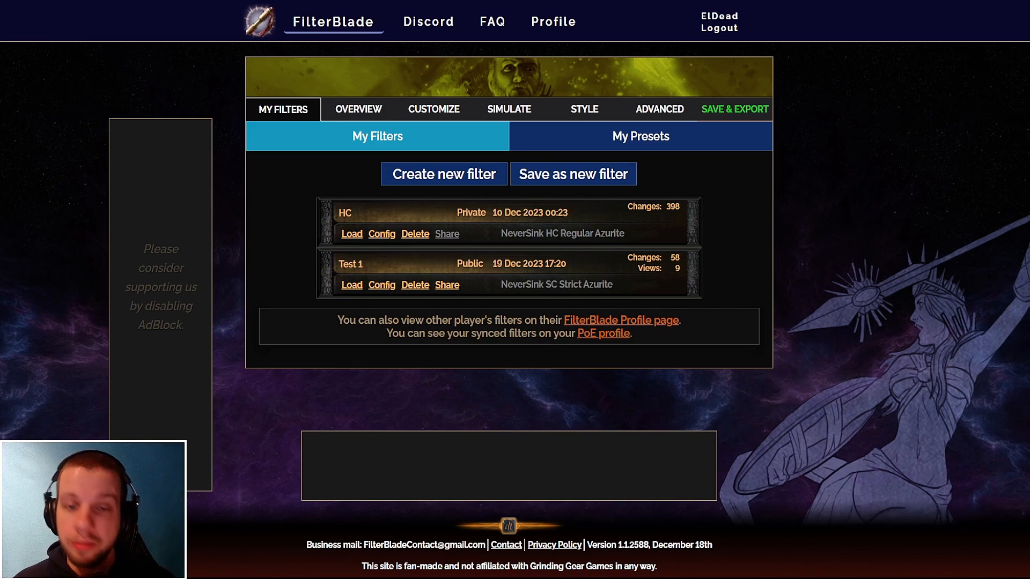
Open the filter overview and set the NeverSink SC filter's strictness to Strict
{"action": "left_click", "coordinate": [359, 110]}
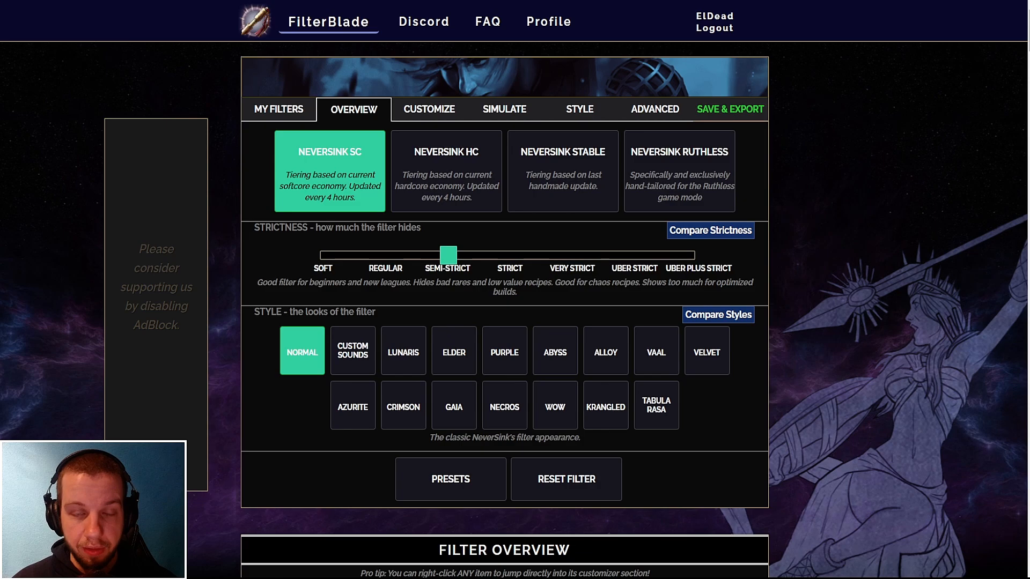
{"action": "left_click_drag", "start_coordinate": [450, 249], "coordinate": [294, 245]}
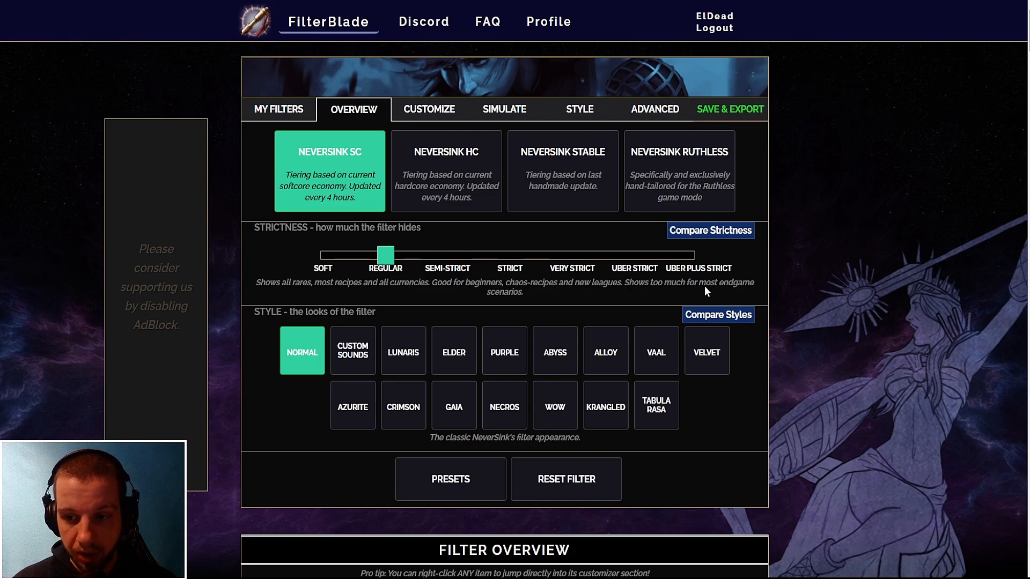
{"action": "left_click_drag", "start_coordinate": [385, 255], "coordinate": [448, 255]}
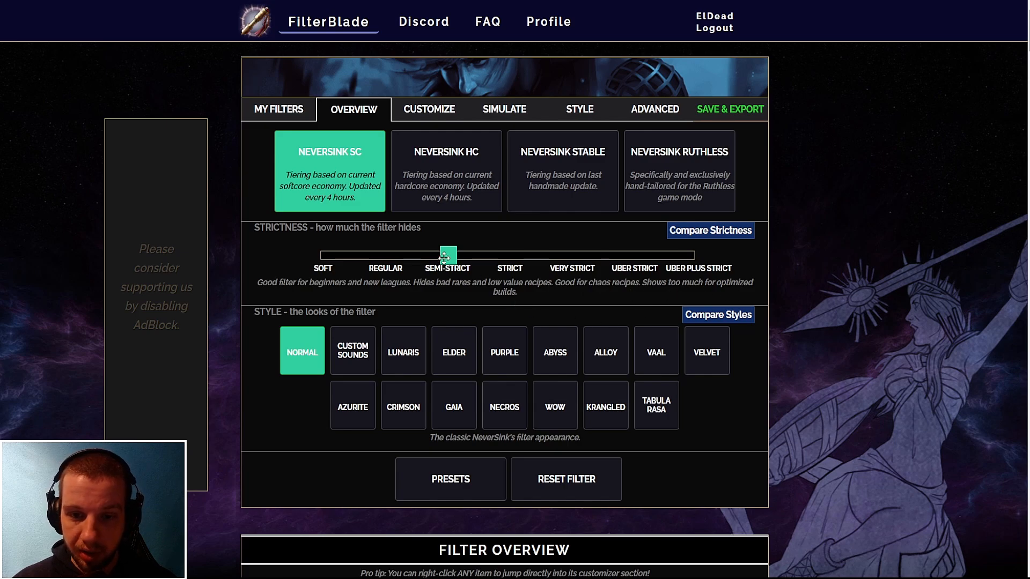
{"action": "left_click_drag", "start_coordinate": [448, 256], "coordinate": [494, 256]}
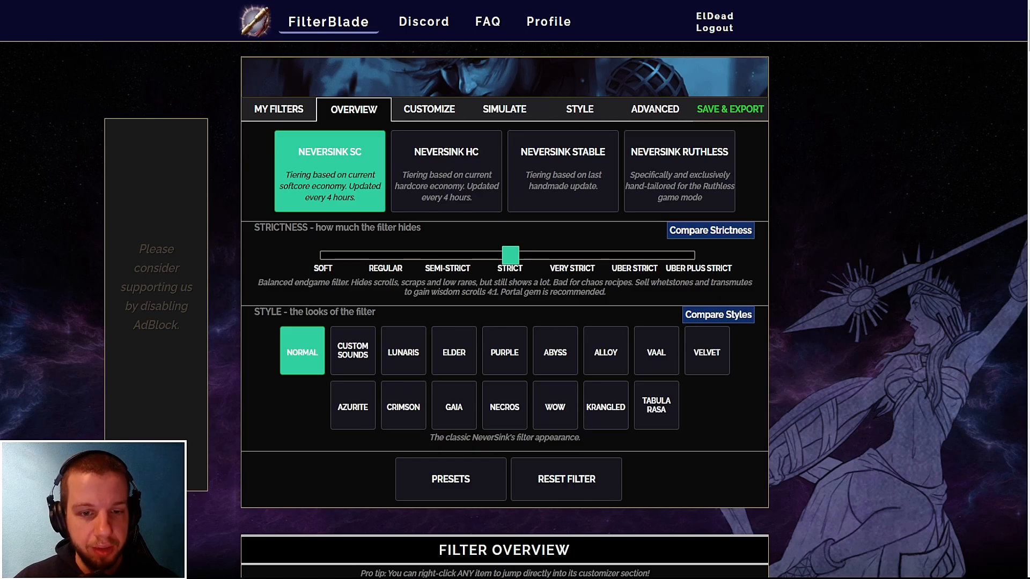
Examine how the Normal style displays common, mid-tier and rare currencies and top-value items in the filter overview
{"action": "scroll", "coordinate": [290, 226], "scroll_direction": "down", "scroll_amount": 2}
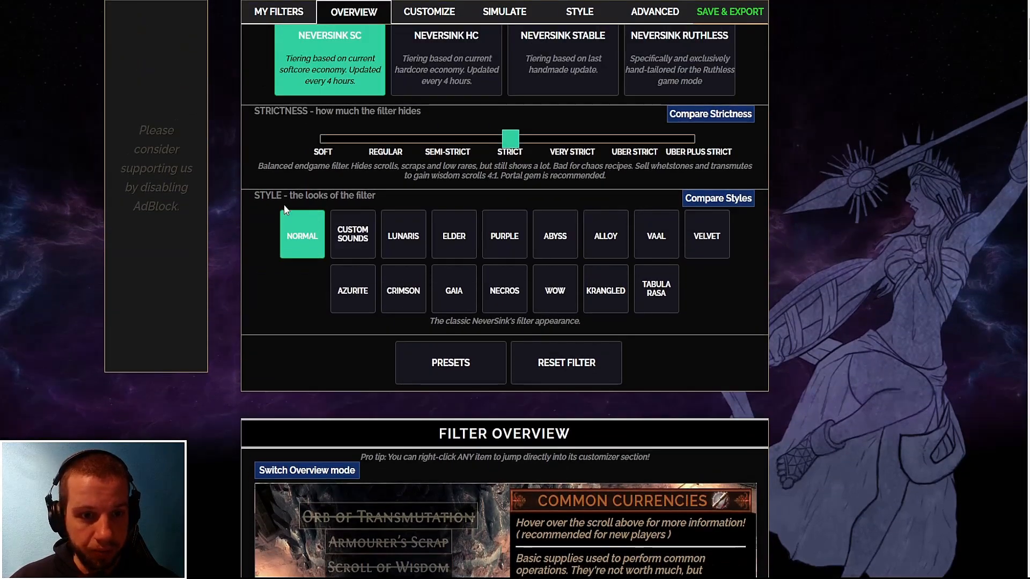
{"action": "scroll", "coordinate": [482, 265], "scroll_direction": "down", "scroll_amount": 7}
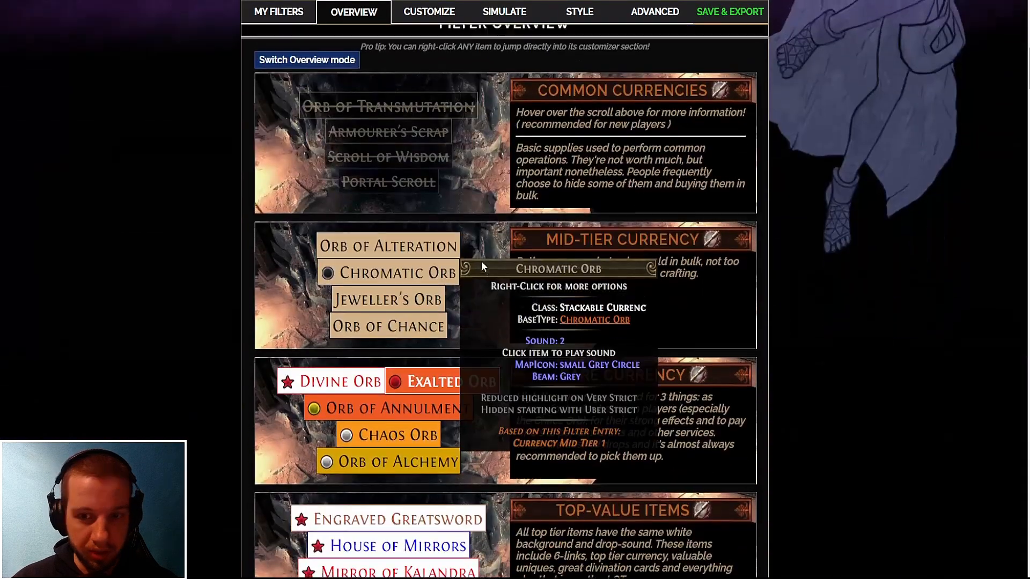
{"action": "scroll", "coordinate": [455, 252], "scroll_direction": "up", "scroll_amount": 2}
{"action": "scroll", "coordinate": [429, 245], "scroll_direction": "down", "scroll_amount": 3}
{"action": "scroll", "coordinate": [322, 322], "scroll_direction": "down", "scroll_amount": 3}
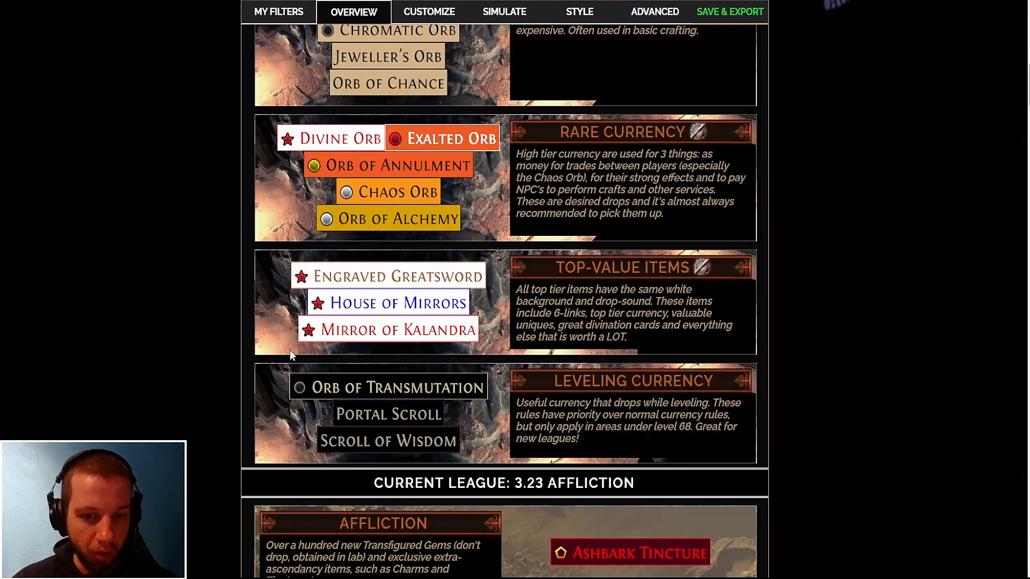
{"action": "scroll", "coordinate": [477, 306], "scroll_direction": "up", "scroll_amount": 10}
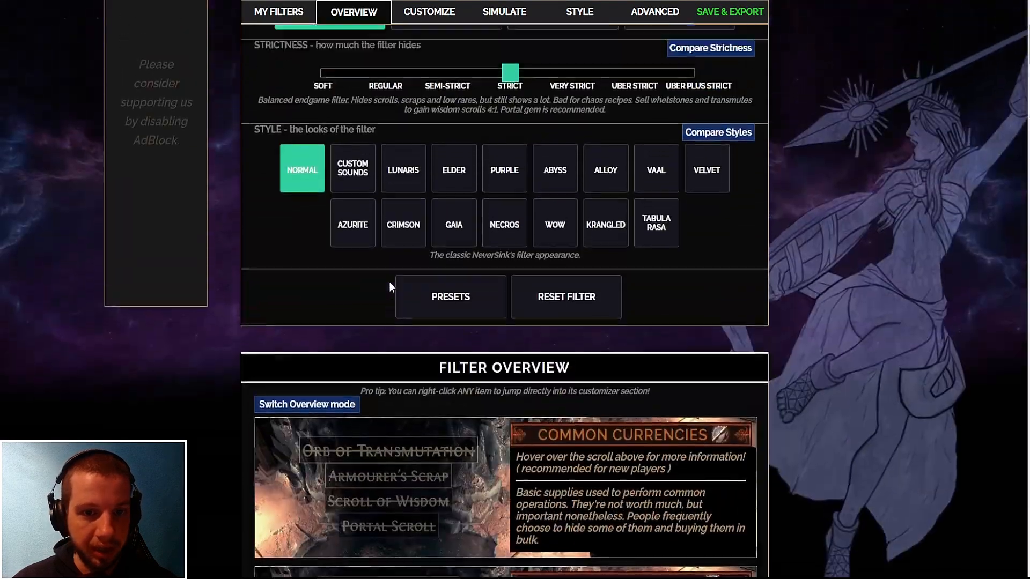
Try the Lunaris style and check how the currency and top-value items look with it
{"action": "scroll", "coordinate": [388, 286], "scroll_direction": "up", "scroll_amount": 1}
{"action": "scroll", "coordinate": [568, 267], "scroll_direction": "down", "scroll_amount": 7}
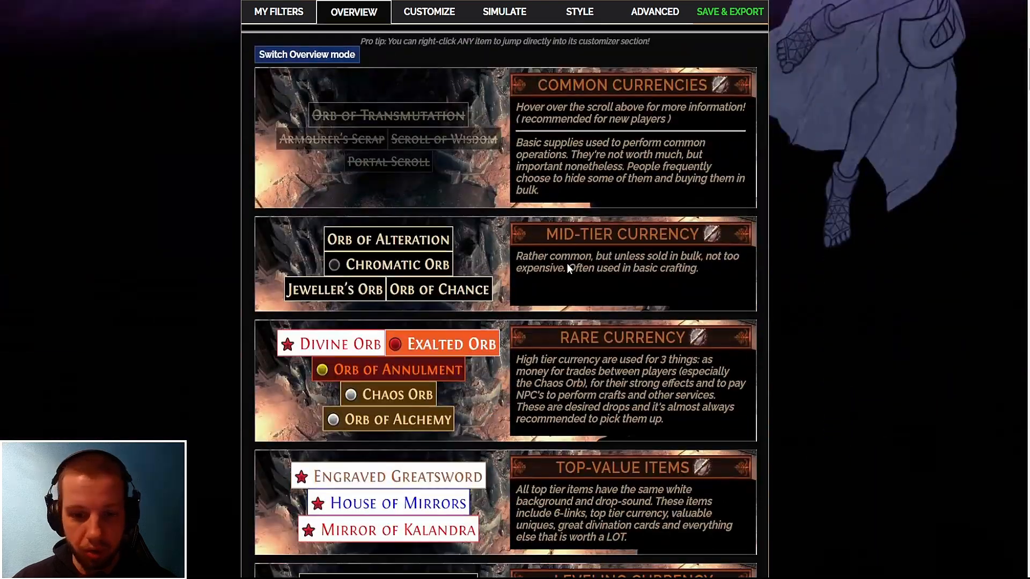
{"action": "scroll", "coordinate": [536, 252], "scroll_direction": "down", "scroll_amount": 3}
{"action": "scroll", "coordinate": [505, 295], "scroll_direction": "up", "scroll_amount": 8}
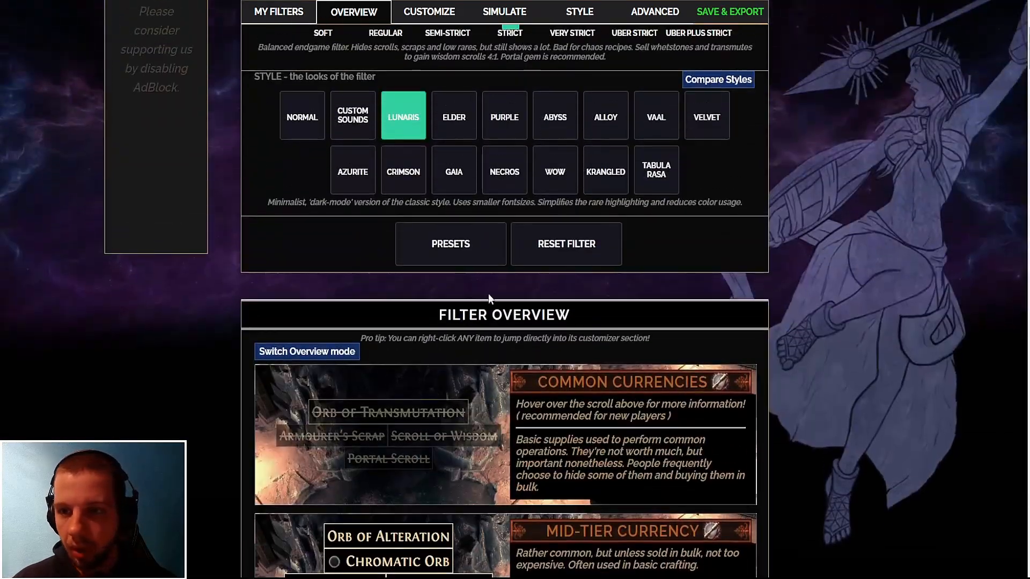
Try another dark filter style and inspect its currency previews, including the Orb of Alchemy details
{"action": "scroll", "coordinate": [488, 295], "scroll_direction": "up", "scroll_amount": 1}
{"action": "scroll", "coordinate": [545, 300], "scroll_direction": "down", "scroll_amount": 7}
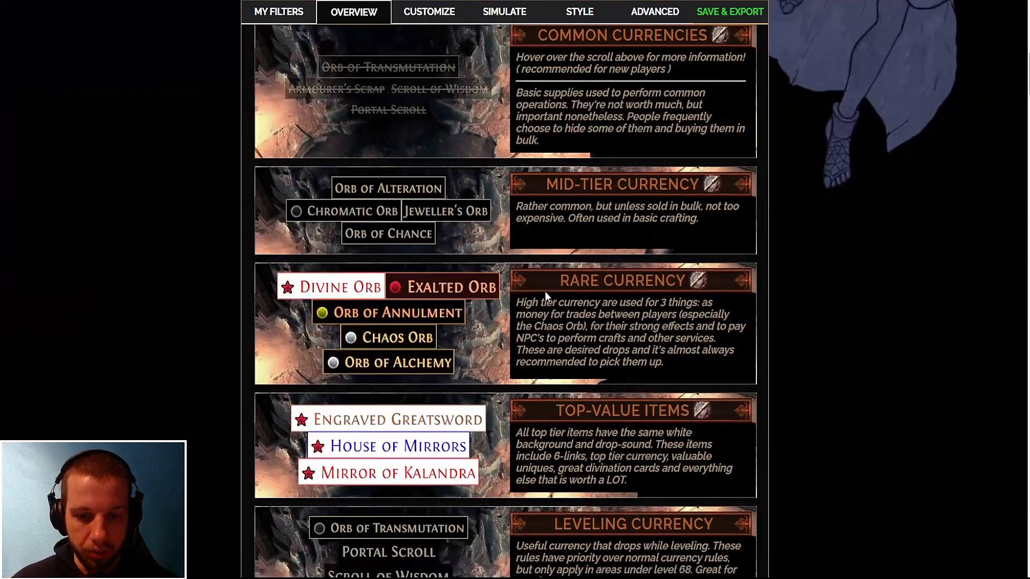
{"action": "scroll", "coordinate": [545, 291], "scroll_direction": "down", "scroll_amount": 3}
{"action": "scroll", "coordinate": [506, 231], "scroll_direction": "up", "scroll_amount": 2}
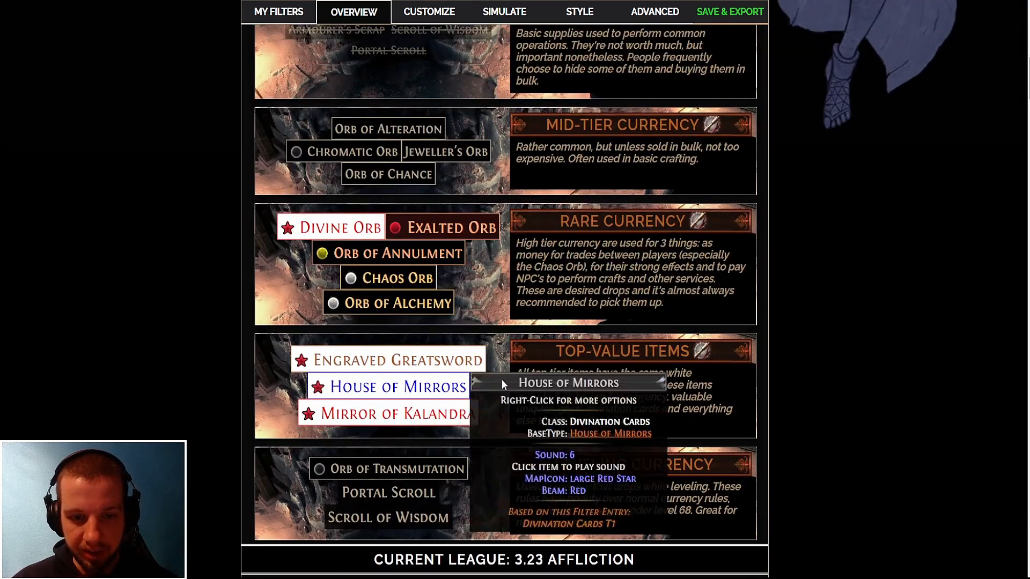
{"action": "mouse_move", "coordinate": [446, 315]}
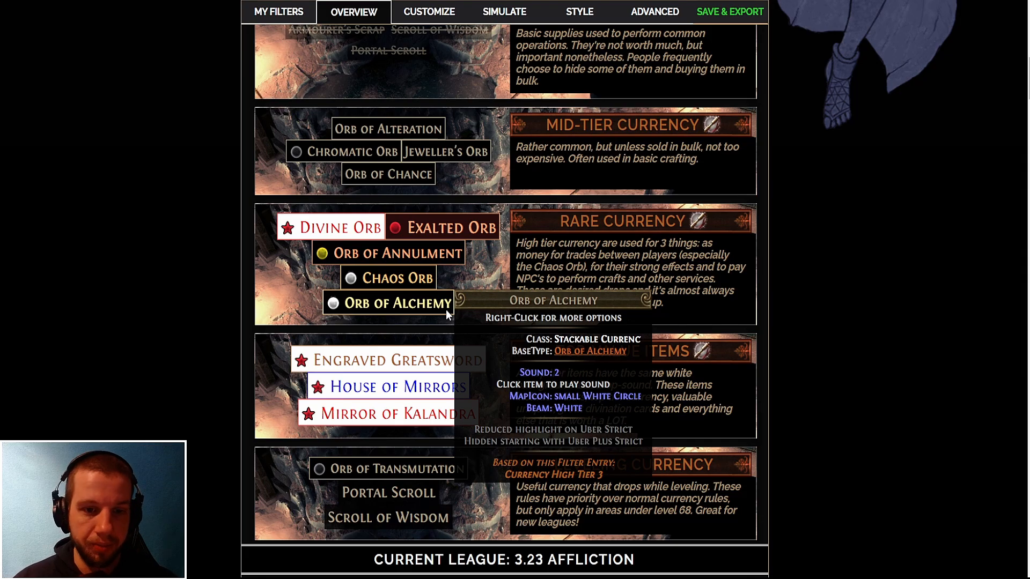
Try the Vaal style and check its currency and top-value item previews
{"action": "scroll", "coordinate": [547, 241], "scroll_direction": "up", "scroll_amount": 8}
{"action": "left_click", "coordinate": [652, 170]}
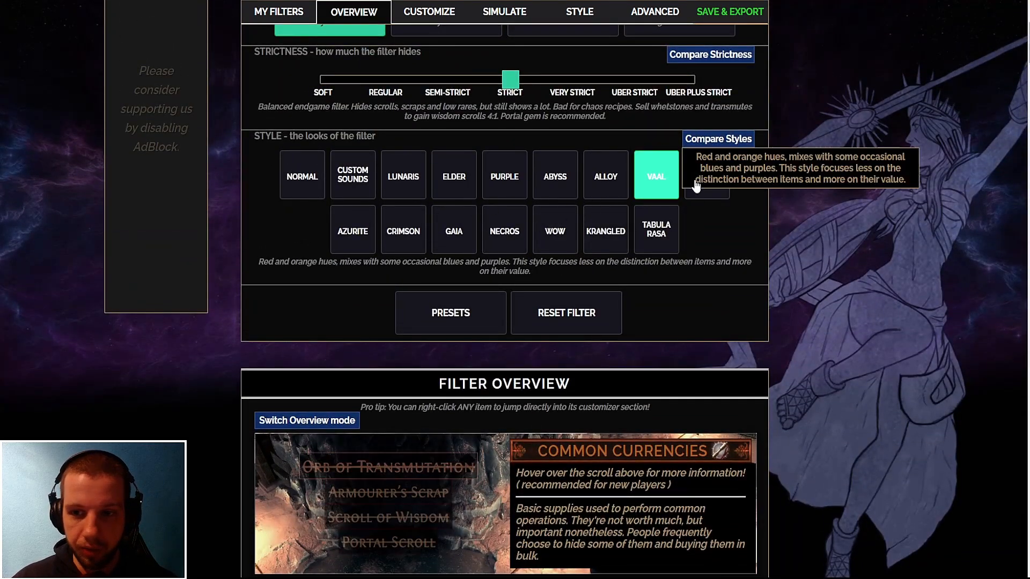
{"action": "scroll", "coordinate": [618, 217], "scroll_direction": "down", "scroll_amount": 5}
{"action": "scroll", "coordinate": [618, 217], "scroll_direction": "down", "scroll_amount": 3}
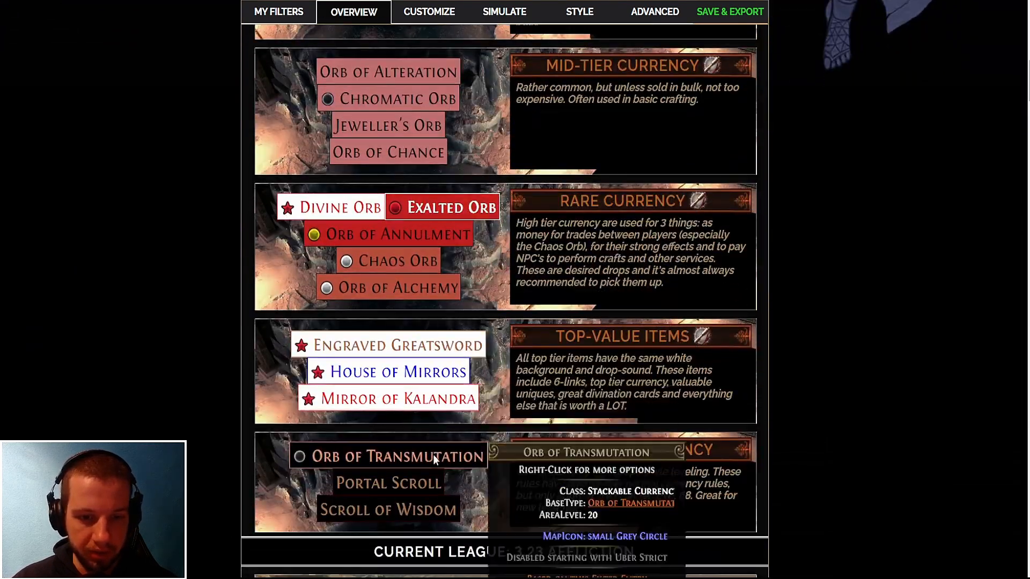
Try the Velvet style and check its currency and top-value item previews
{"action": "scroll", "coordinate": [532, 236], "scroll_direction": "up", "scroll_amount": 8}
{"action": "left_click", "coordinate": [707, 116]}
{"action": "scroll", "coordinate": [522, 346], "scroll_direction": "down", "scroll_amount": 8}
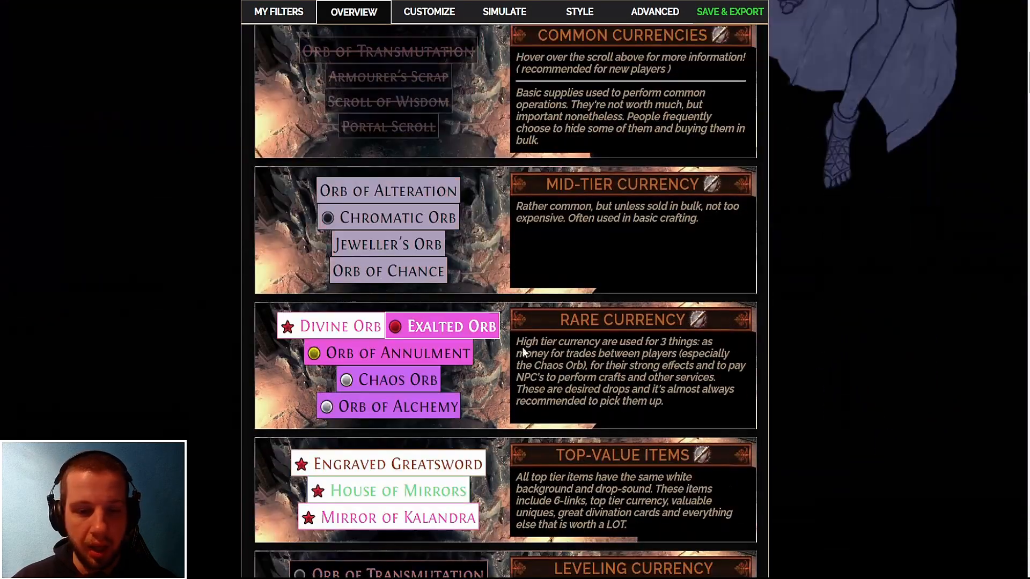
Apply the Azurite style to the filter and review its currency and top-value item previews
{"action": "scroll", "coordinate": [384, 311], "scroll_direction": "up", "scroll_amount": 10}
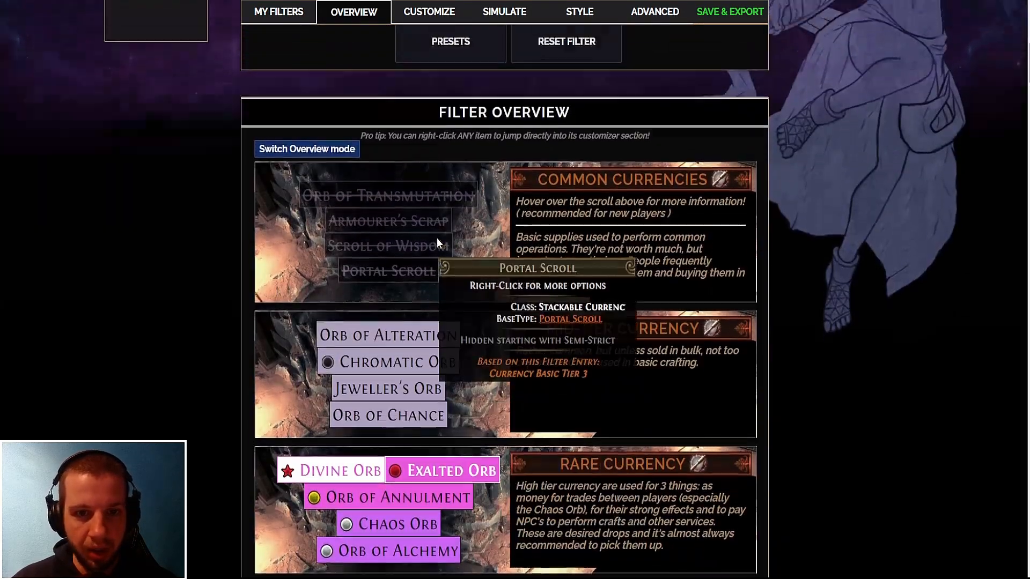
{"action": "scroll", "coordinate": [386, 284], "scroll_direction": "up", "scroll_amount": 1}
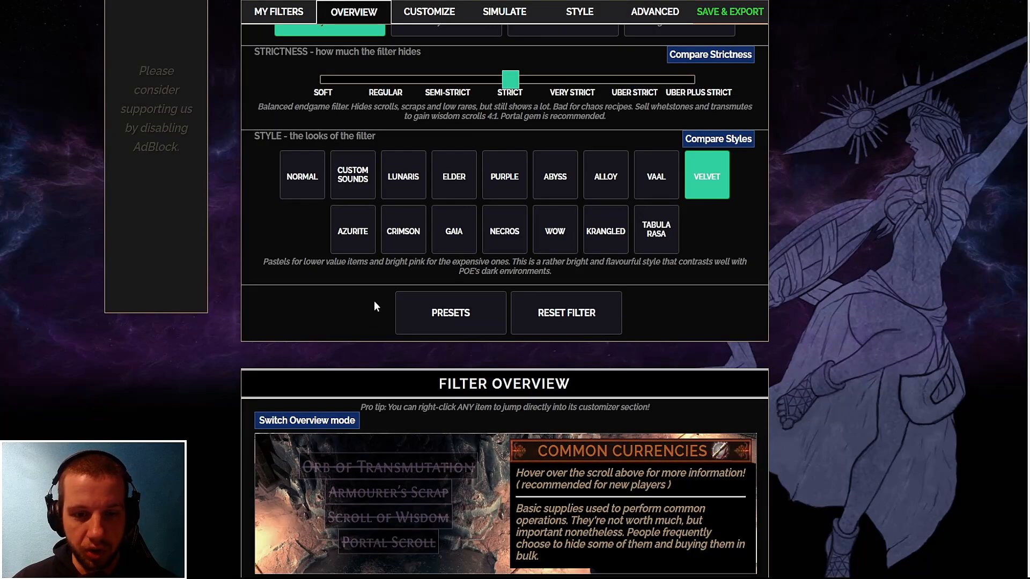
{"action": "left_click", "coordinate": [353, 228]}
{"action": "scroll", "coordinate": [352, 228], "scroll_direction": "down", "scroll_amount": 9}
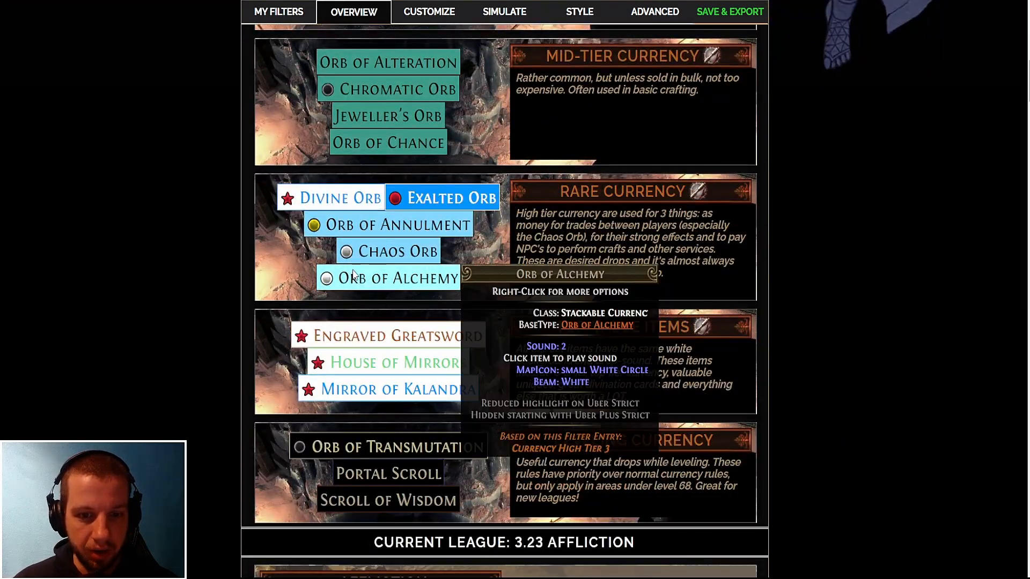
{"action": "scroll", "coordinate": [424, 164], "scroll_direction": "up", "scroll_amount": 2}
{"action": "scroll", "coordinate": [420, 177], "scroll_direction": "up", "scroll_amount": 2}
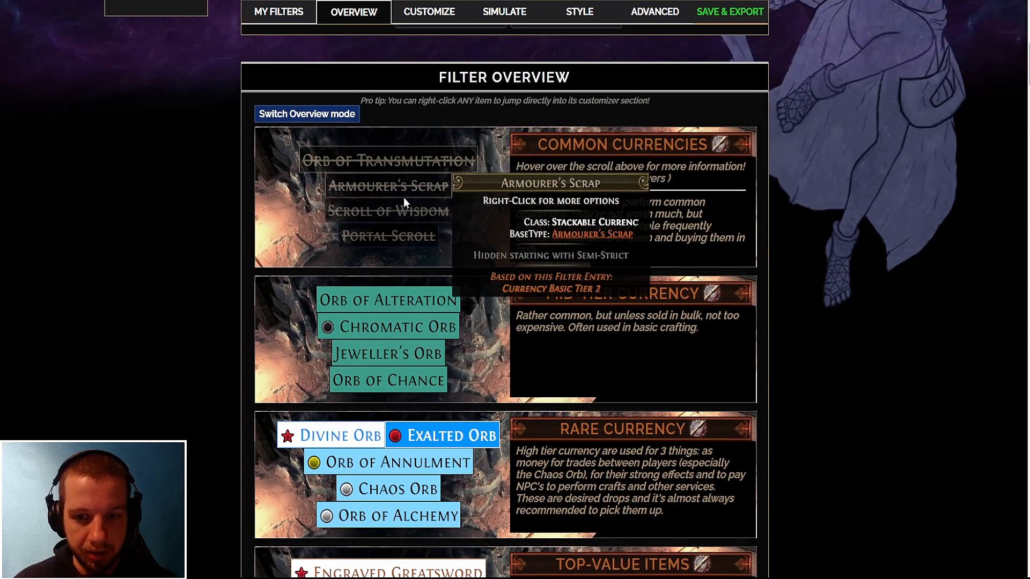
{"action": "scroll", "coordinate": [462, 342], "scroll_direction": "down", "scroll_amount": 3}
{"action": "scroll", "coordinate": [464, 335], "scroll_direction": "up", "scroll_amount": 2}
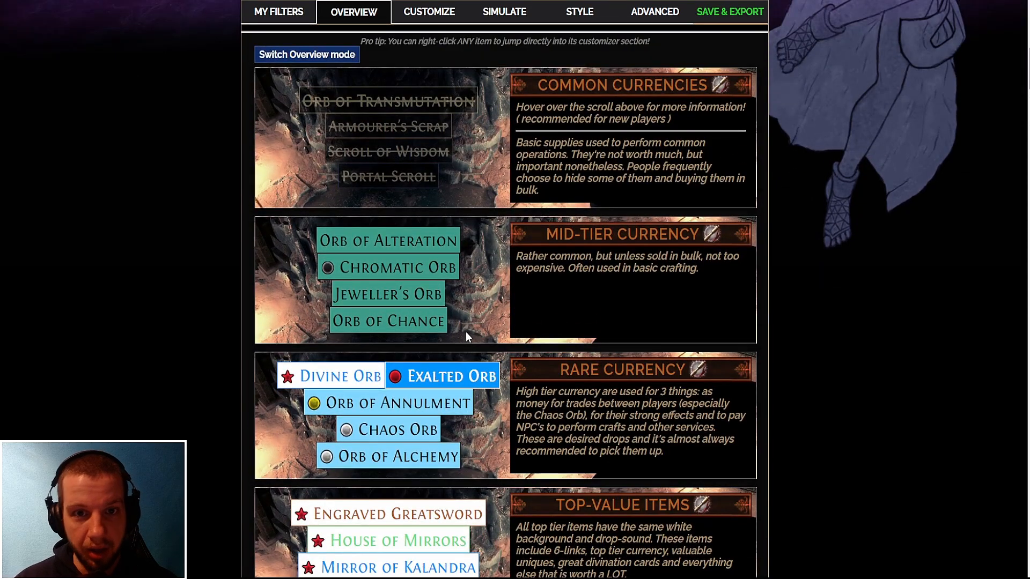
Open the Unique Maps tiering in the customizer's Maps and Map-like Items section and review its tiers
{"action": "left_click", "coordinate": [429, 11]}
{"action": "scroll", "coordinate": [448, 362], "scroll_direction": "down", "scroll_amount": 2}
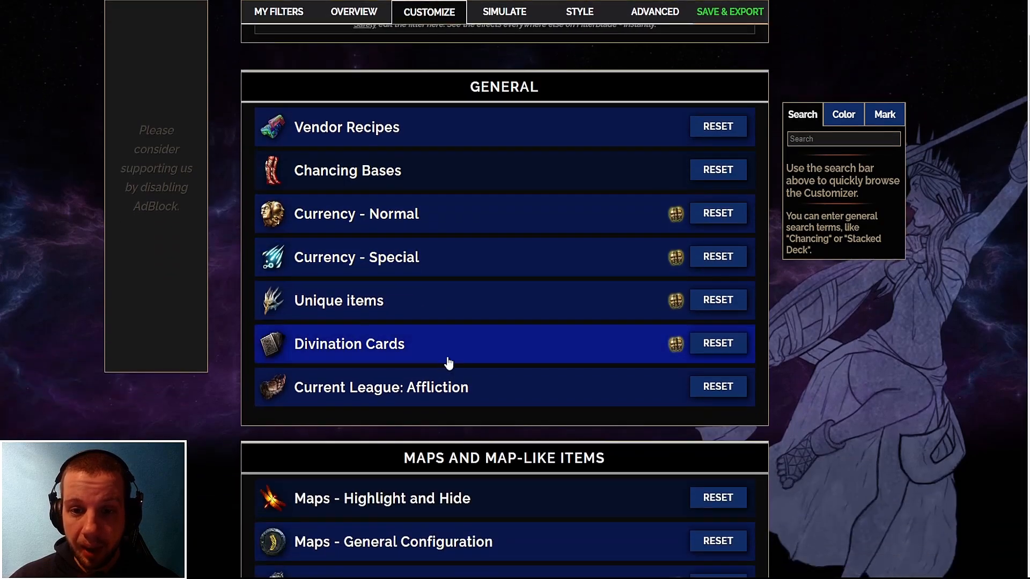
{"action": "scroll", "coordinate": [465, 329], "scroll_direction": "up", "scroll_amount": 1}
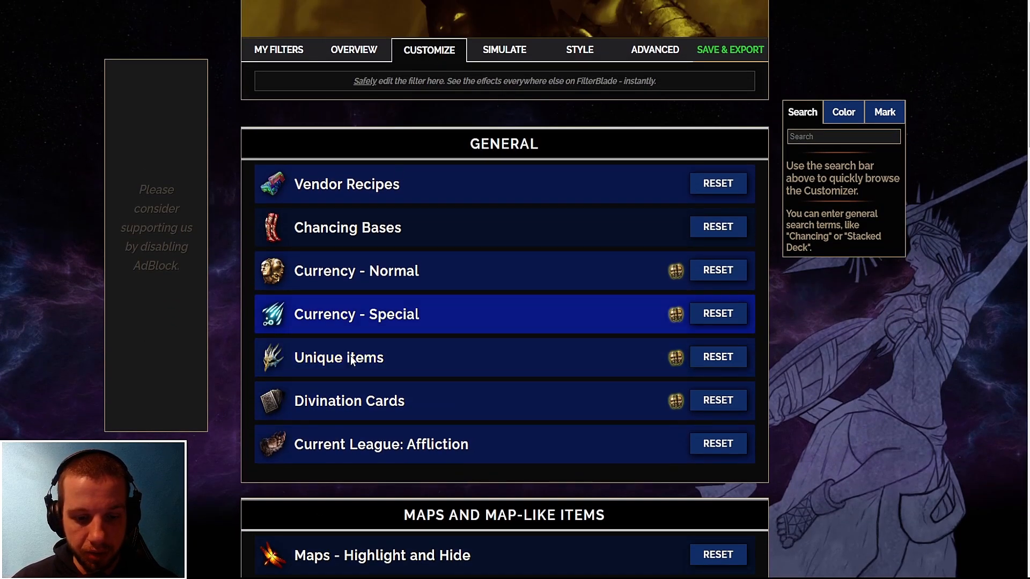
{"action": "scroll", "coordinate": [913, 344], "scroll_direction": "down", "scroll_amount": 15}
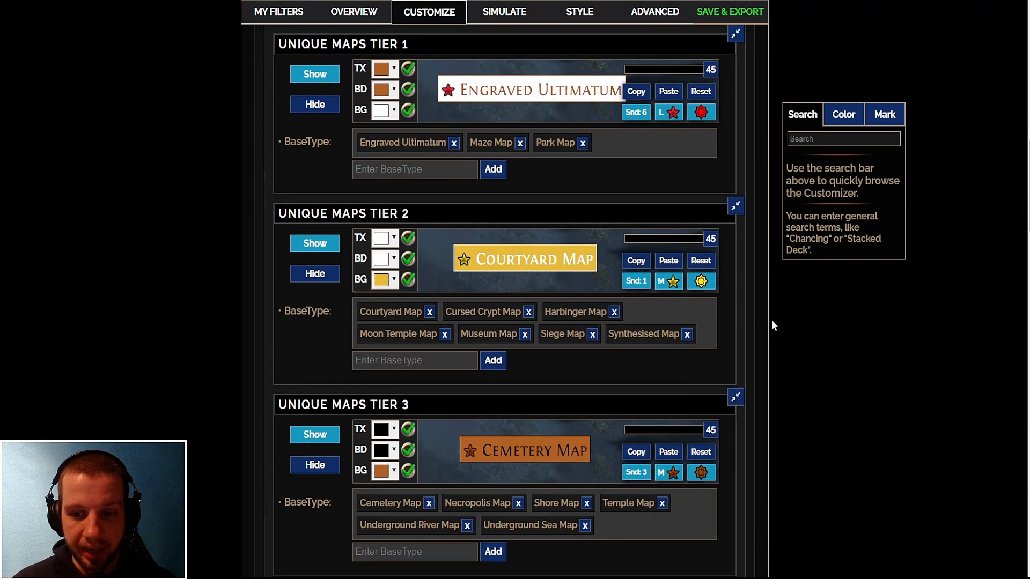
{"action": "scroll", "coordinate": [745, 281], "scroll_direction": "up", "scroll_amount": 3}
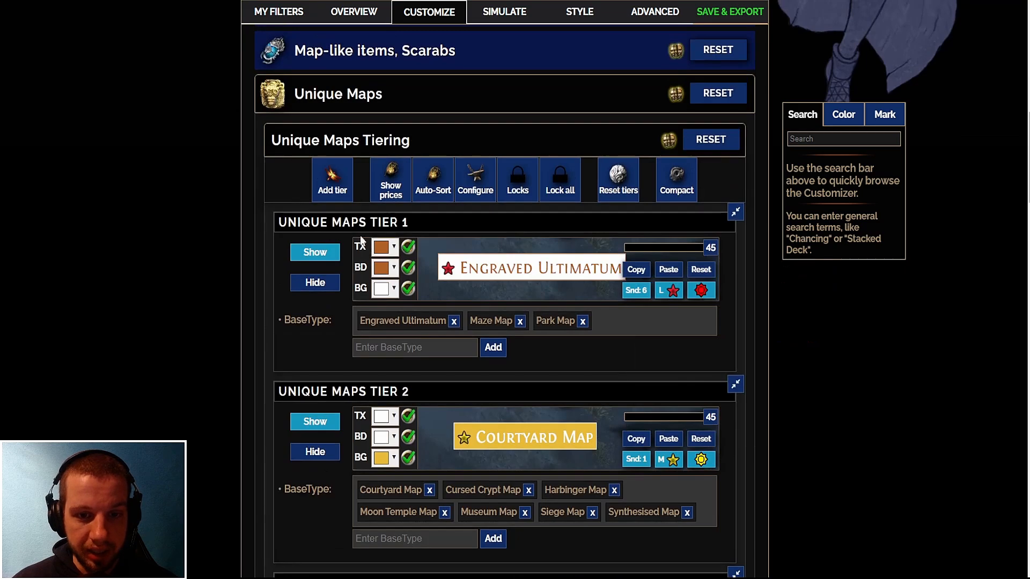
{"action": "scroll", "coordinate": [375, 234], "scroll_direction": "down", "scroll_amount": 4}
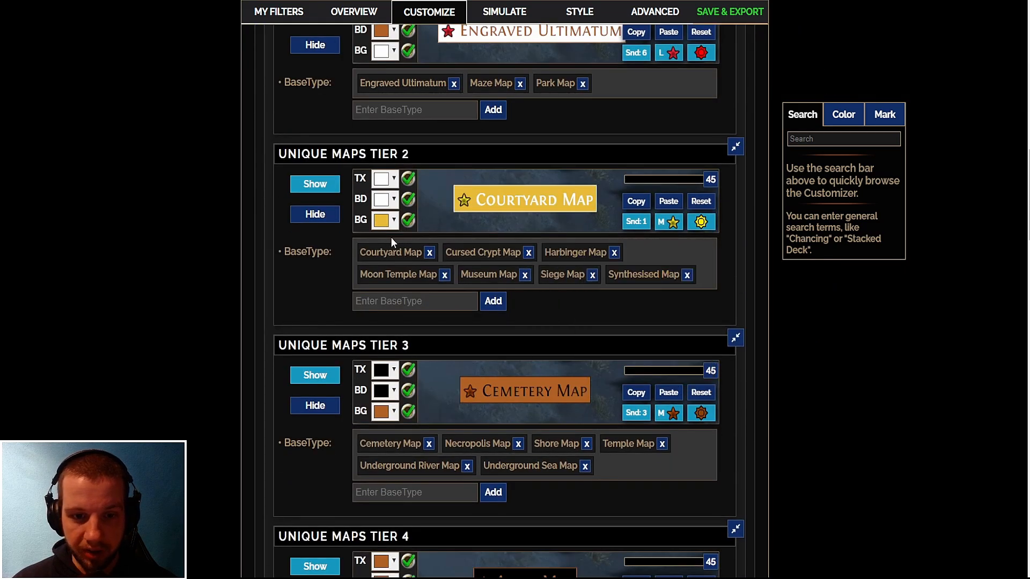
Move Museum Map from Unique Maps Tier 2 to Unique Maps Tier 1
{"action": "mouse_move", "coordinate": [490, 276]}
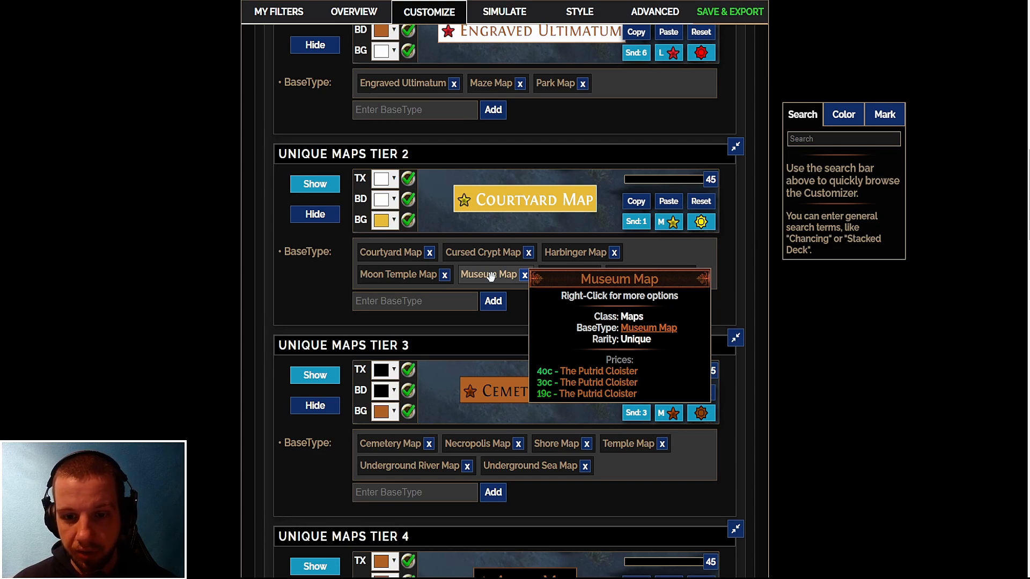
{"action": "left_click_drag", "start_coordinate": [490, 275], "coordinate": [633, 91]}
{"action": "scroll", "coordinate": [293, 284], "scroll_direction": "up", "scroll_amount": 1}
Try hiding Unique Maps Tier 2 and Tier 3, and set both tiers back to Show
{"action": "mouse_move", "coordinate": [358, 306]}
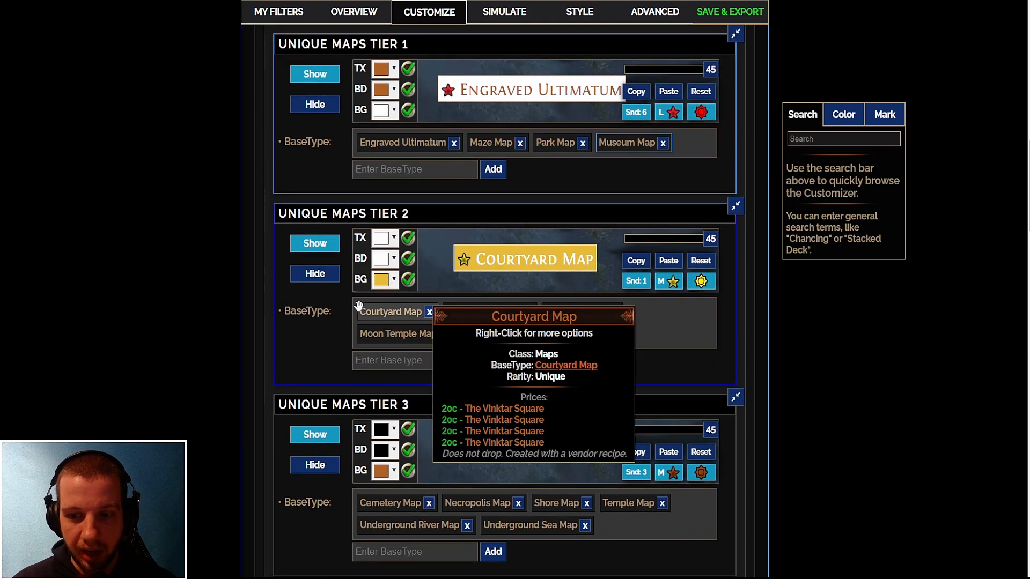
{"action": "left_click", "coordinate": [314, 273]}
{"action": "scroll", "coordinate": [494, 287], "scroll_direction": "down", "scroll_amount": 1}
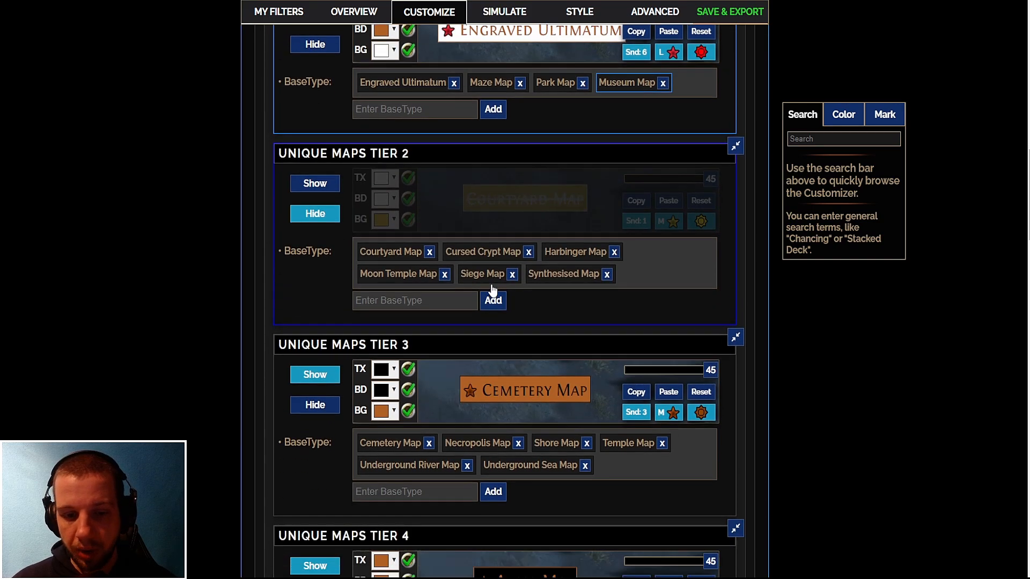
{"action": "scroll", "coordinate": [492, 290], "scroll_direction": "down", "scroll_amount": 1}
{"action": "left_click", "coordinate": [322, 347]}
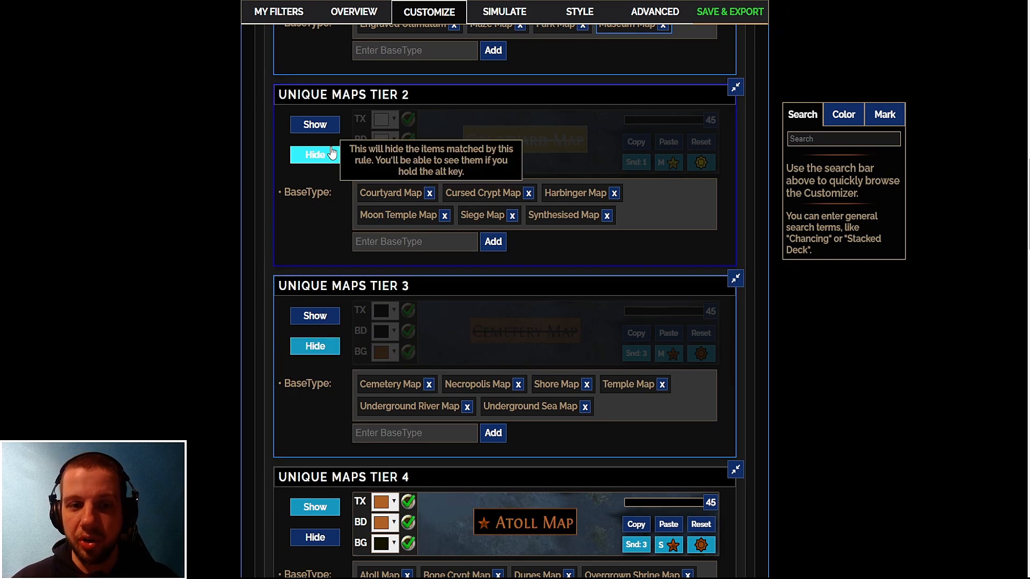
{"action": "left_click", "coordinate": [325, 320]}
{"action": "left_click", "coordinate": [325, 128]}
Collapse the Unique Maps section and browse to the Endgame - Rare Items categories
{"action": "scroll", "coordinate": [644, 263], "scroll_direction": "up", "scroll_amount": 3}
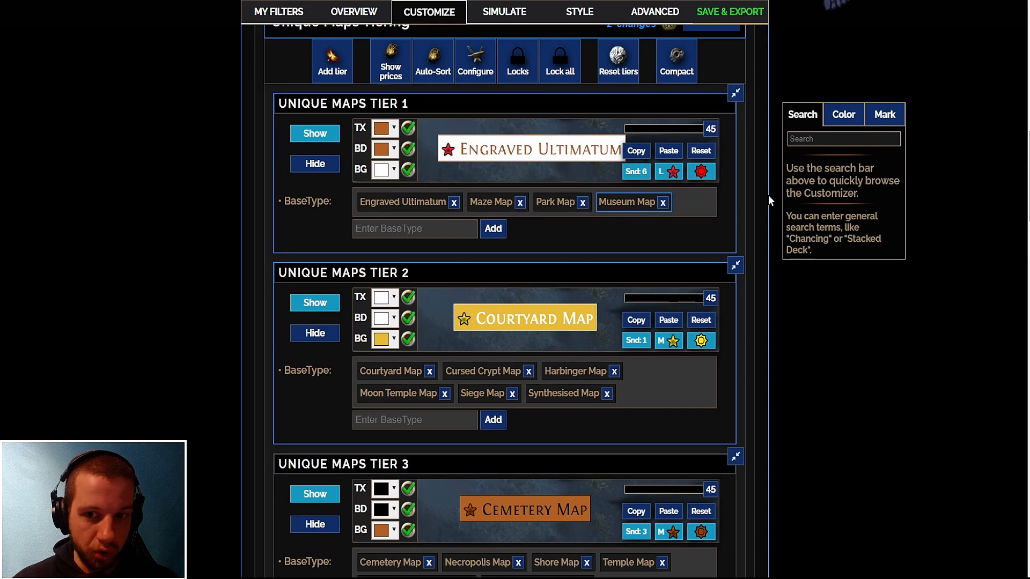
{"action": "scroll", "coordinate": [590, 268], "scroll_direction": "down", "scroll_amount": 2}
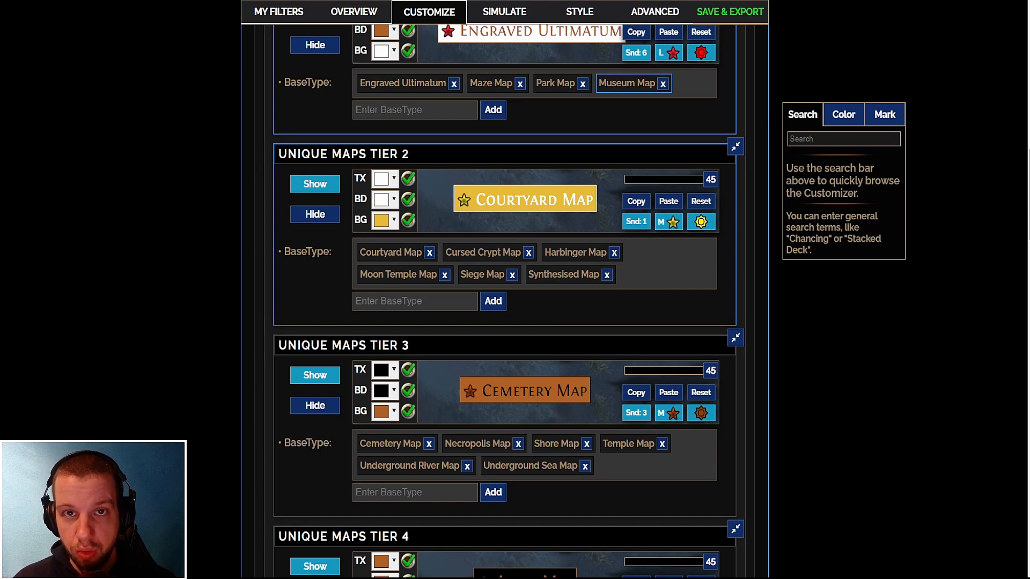
{"action": "scroll", "coordinate": [591, 286], "scroll_direction": "up", "scroll_amount": 10}
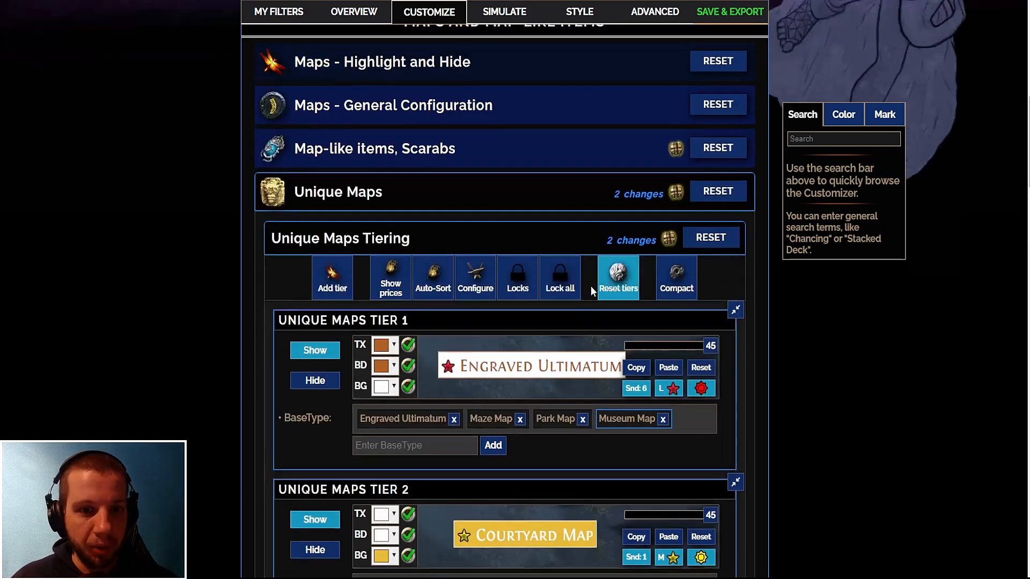
{"action": "left_click", "coordinate": [472, 263]}
{"action": "scroll", "coordinate": [460, 259], "scroll_direction": "down", "scroll_amount": 8}
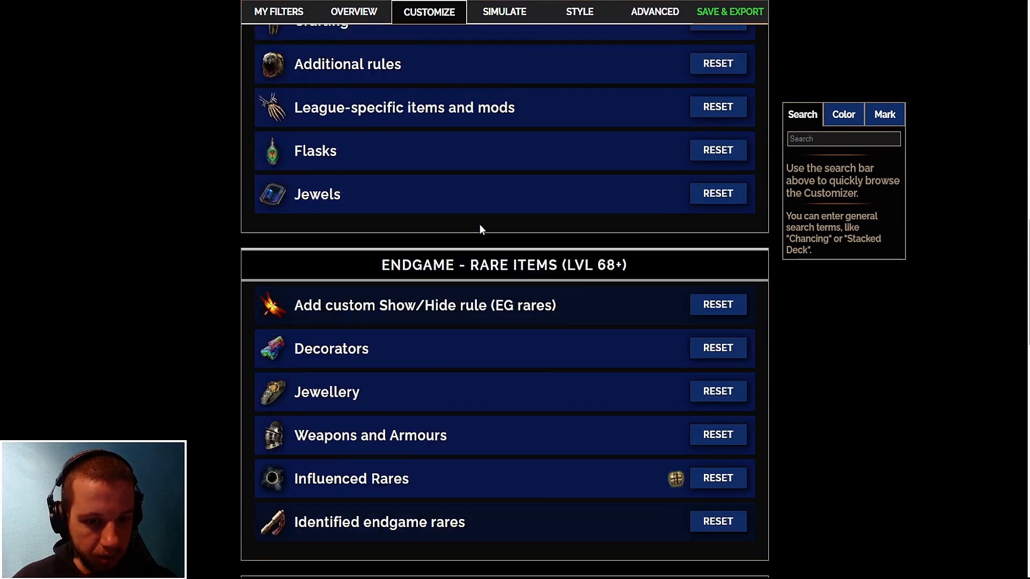
Open the endgame Weapons and Armours section, expand its Tier 1 rules and display the Bows base types in the tiering table
{"action": "left_click", "coordinate": [478, 220]}
{"action": "scroll", "coordinate": [547, 241], "scroll_direction": "down", "scroll_amount": 2}
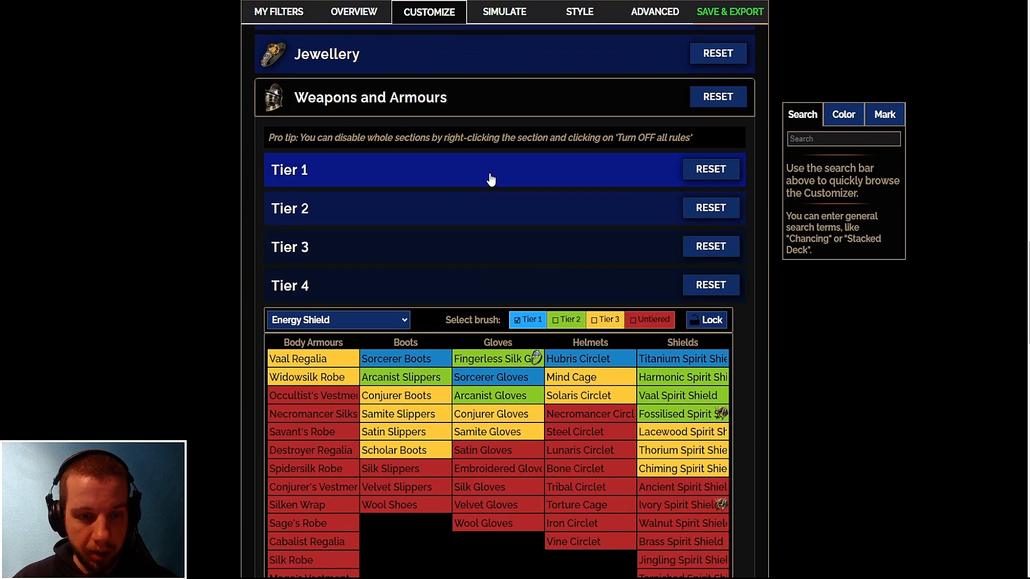
{"action": "left_click", "coordinate": [481, 177]}
{"action": "scroll", "coordinate": [471, 261], "scroll_direction": "down", "scroll_amount": 8}
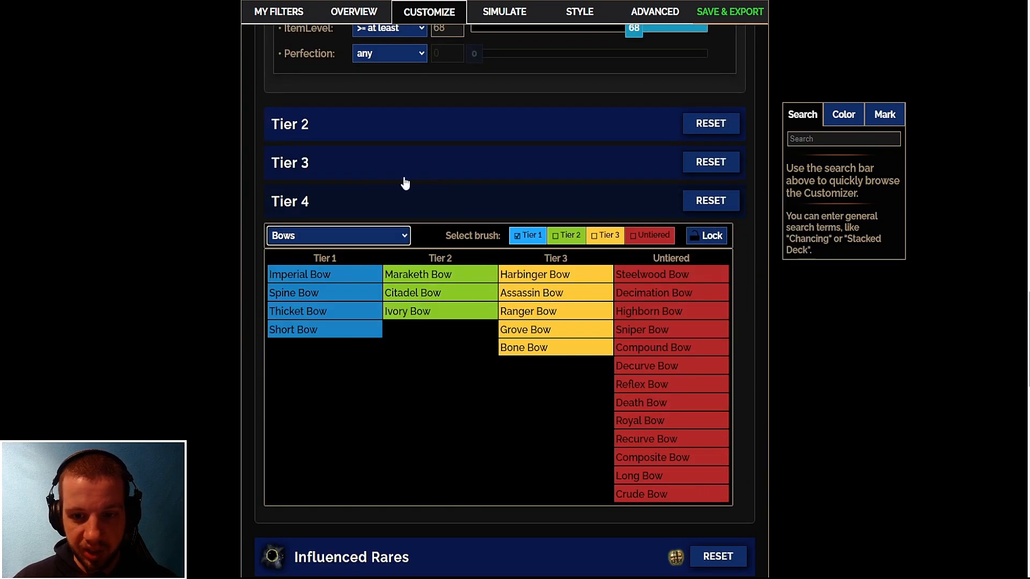
{"action": "scroll", "coordinate": [343, 230], "scroll_direction": "down", "scroll_amount": 1}
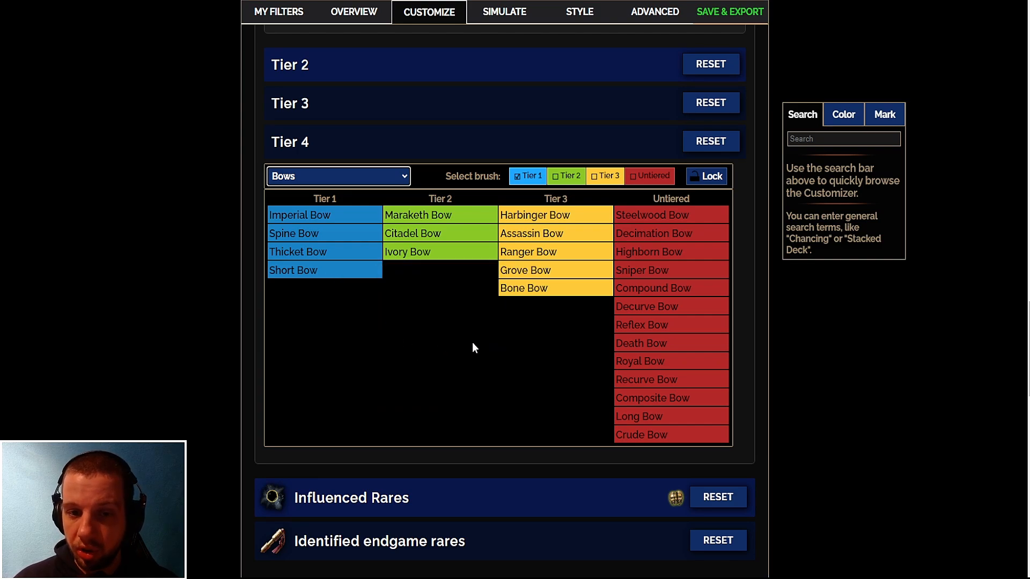
Try moving Maraketh Bow into Tier 1 of the Bows table, and return it to Tier 2 with the Tier 2 brush
{"action": "left_click", "coordinate": [450, 217]}
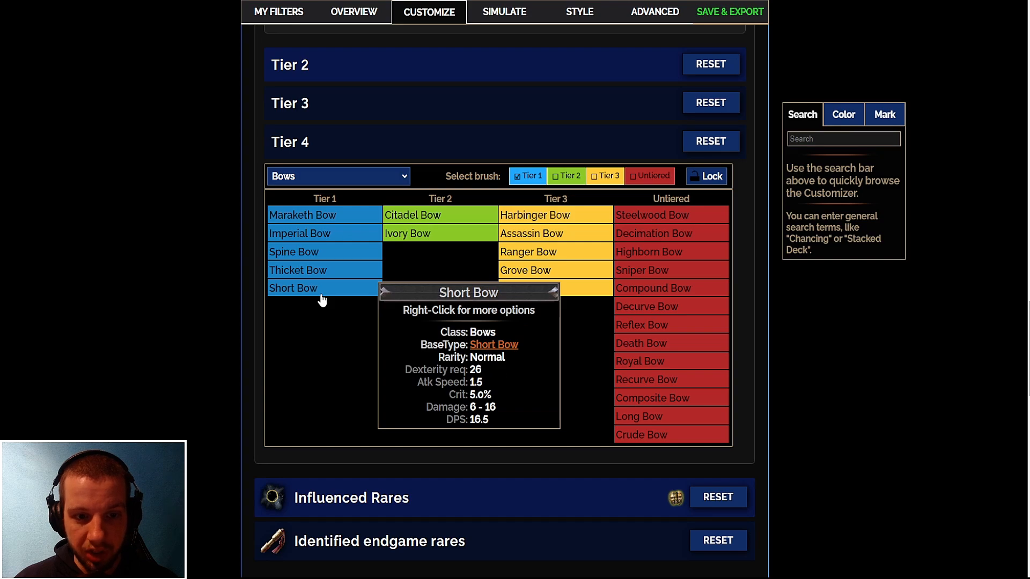
{"action": "right_click", "coordinate": [333, 215]}
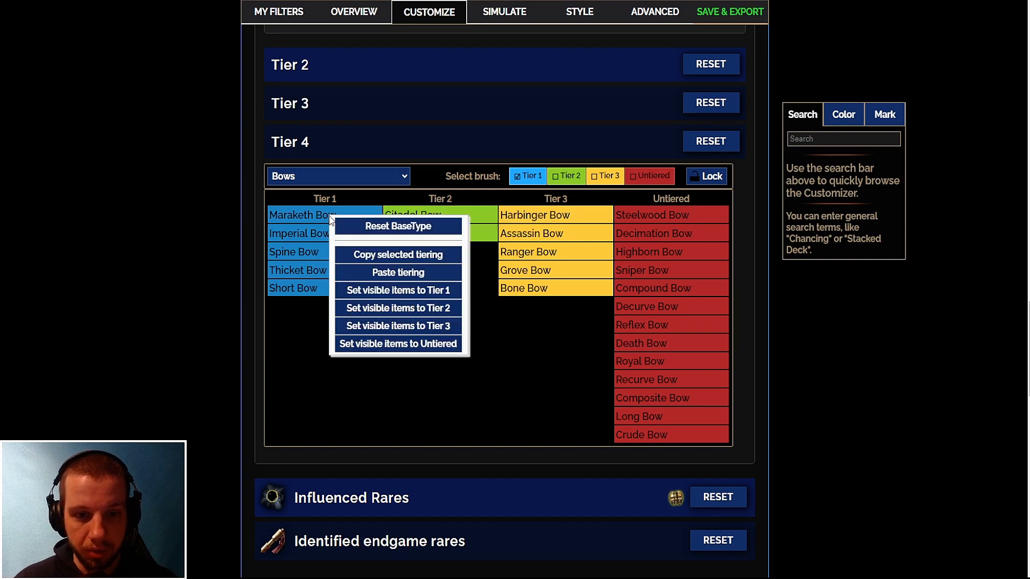
{"action": "left_click_drag", "start_coordinate": [314, 215], "coordinate": [241, 228]}
{"action": "left_click", "coordinate": [243, 223]}
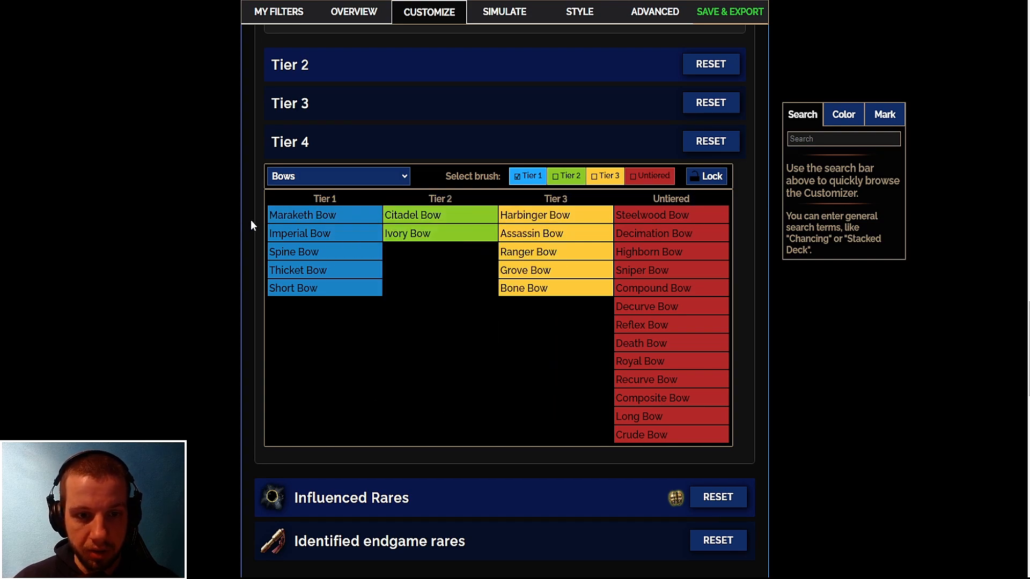
{"action": "left_click", "coordinate": [558, 183]}
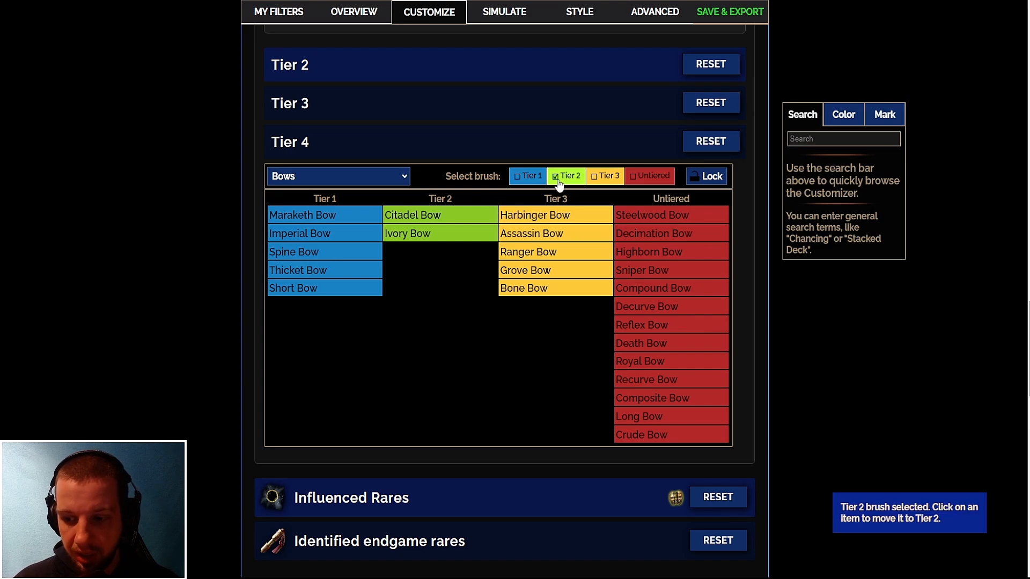
{"action": "left_click", "coordinate": [326, 215]}
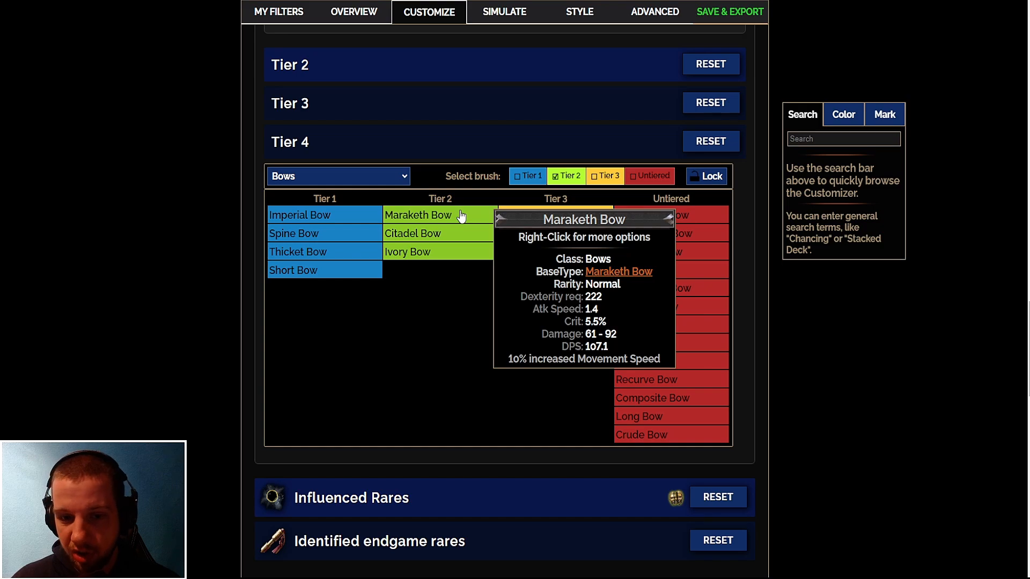
Open the loot simulator, generate a regular loot drop, and generate valuable loot twice to preview the filter's appearance
{"action": "scroll", "coordinate": [455, 219], "scroll_direction": "up", "scroll_amount": 2}
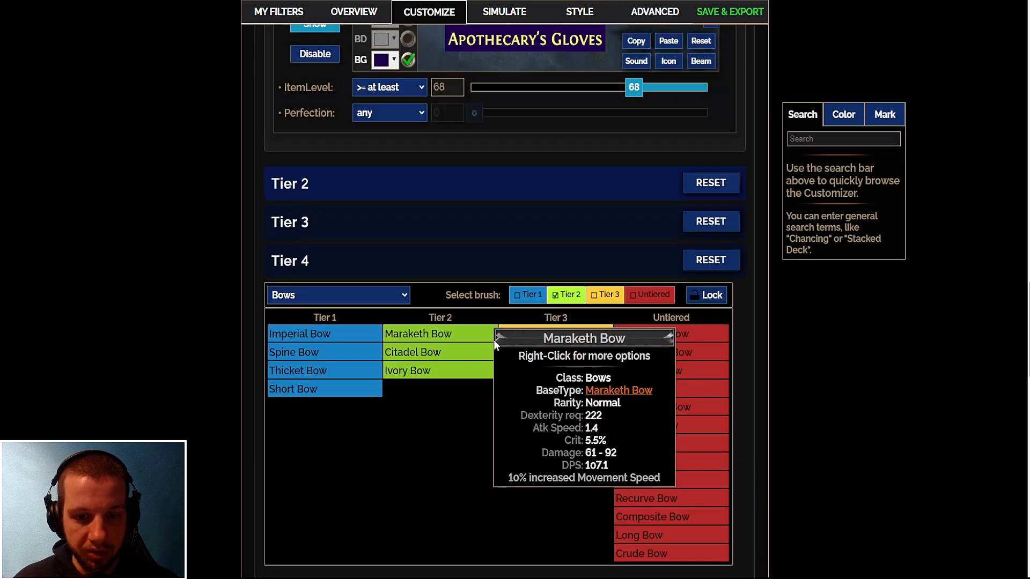
{"action": "scroll", "coordinate": [434, 370], "scroll_direction": "up", "scroll_amount": 5}
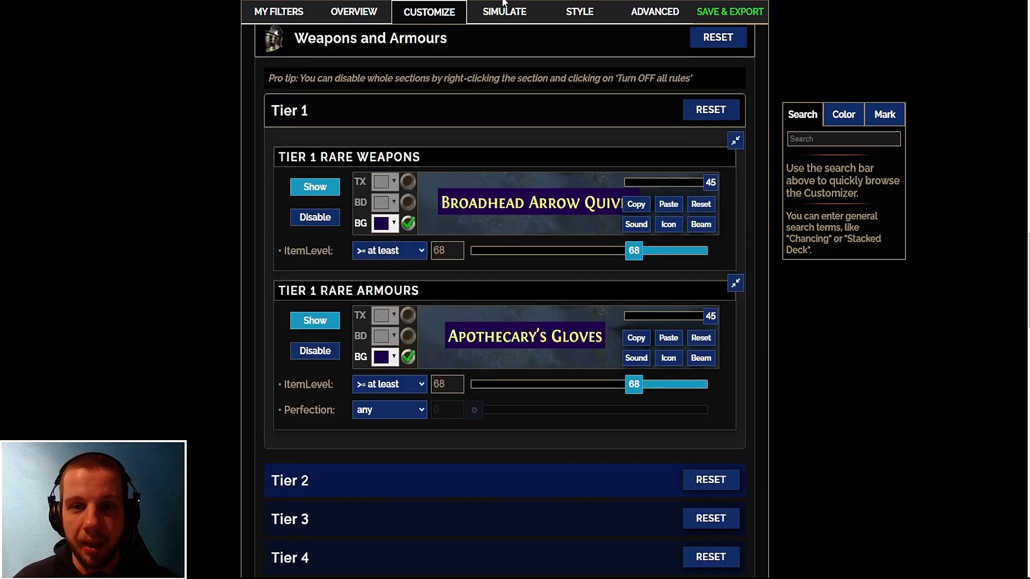
{"action": "left_click", "coordinate": [504, 11]}
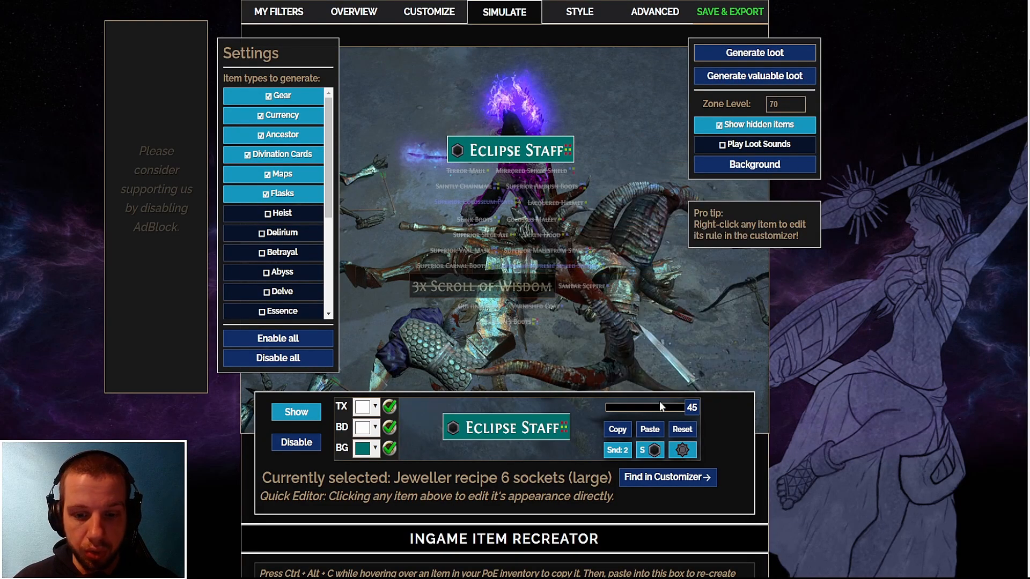
{"action": "left_click", "coordinate": [761, 56]}
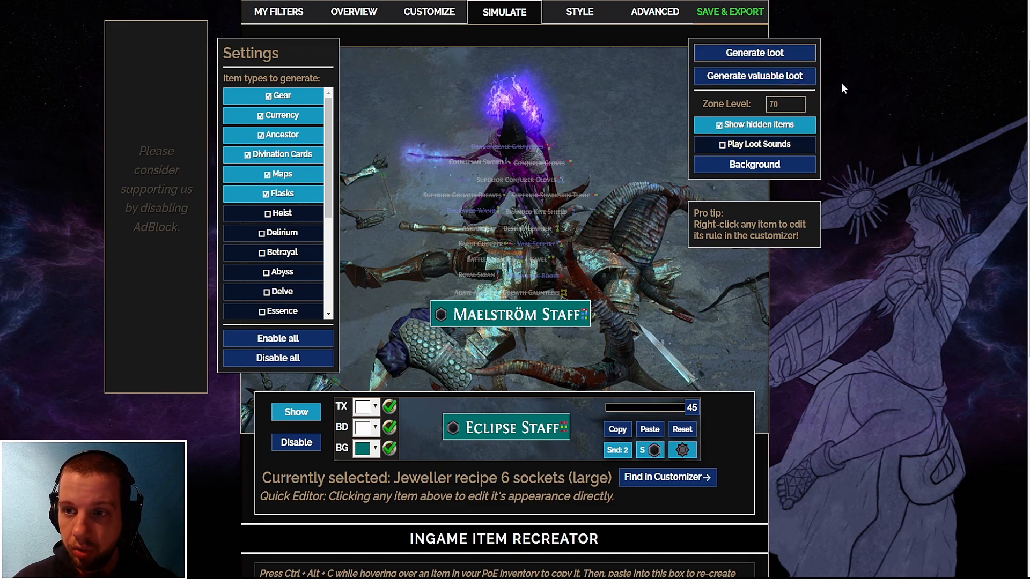
{"action": "left_click", "coordinate": [761, 78]}
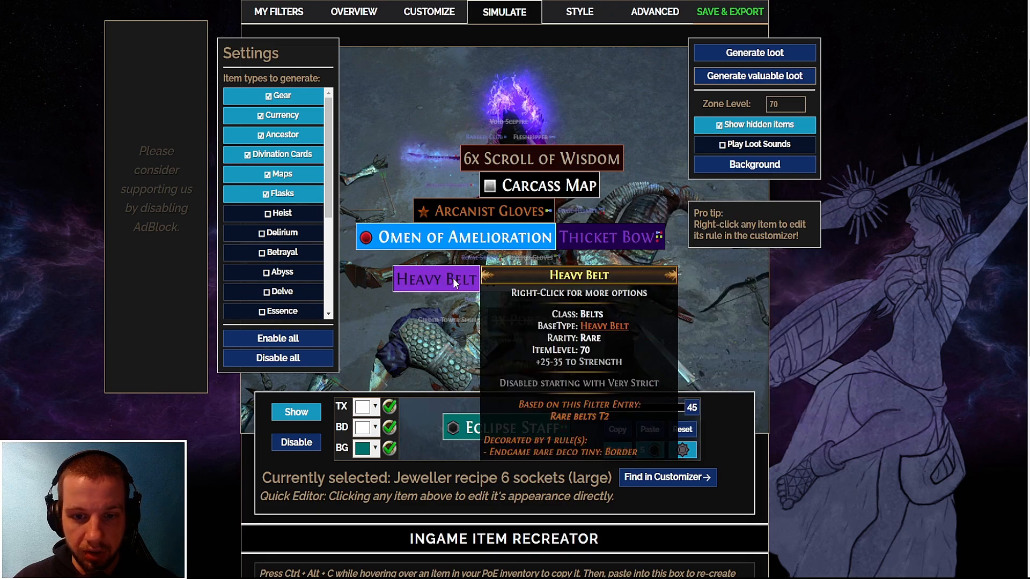
{"action": "left_click", "coordinate": [762, 78]}
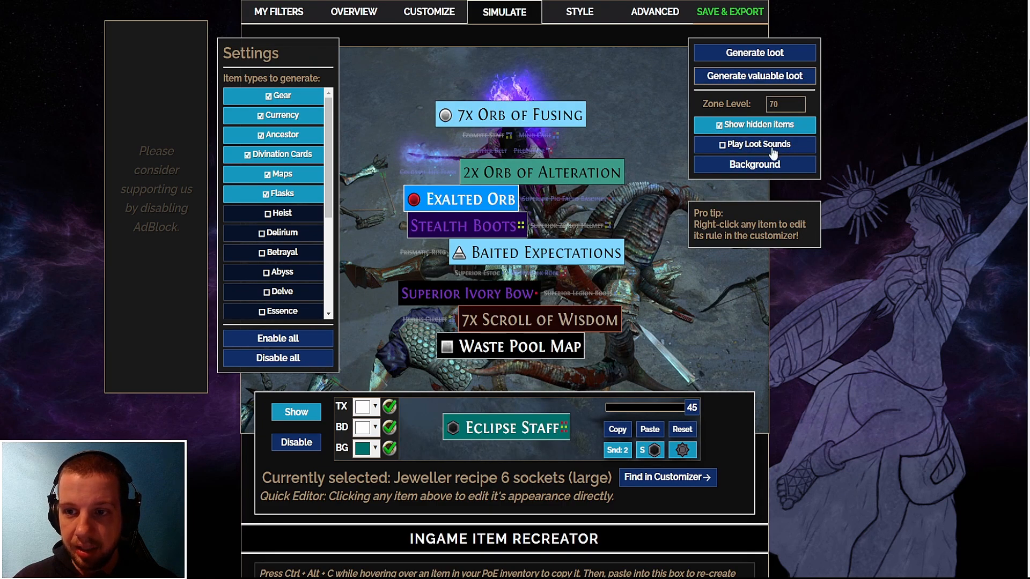
Enable loot sounds in the simulator and generate two more valuable loot drops to hear them
{"action": "left_click", "coordinate": [786, 148]}
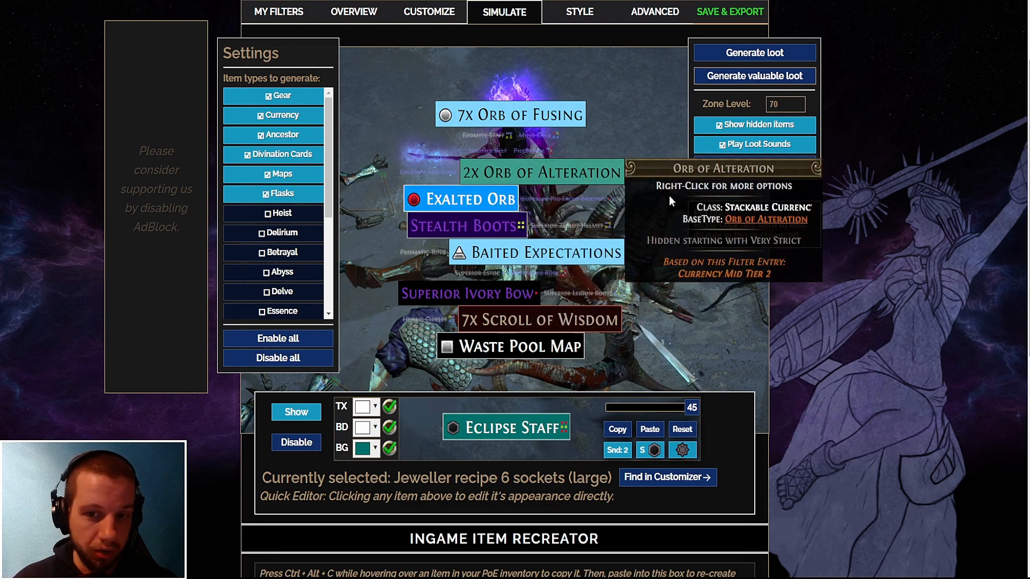
{"action": "left_click", "coordinate": [793, 81]}
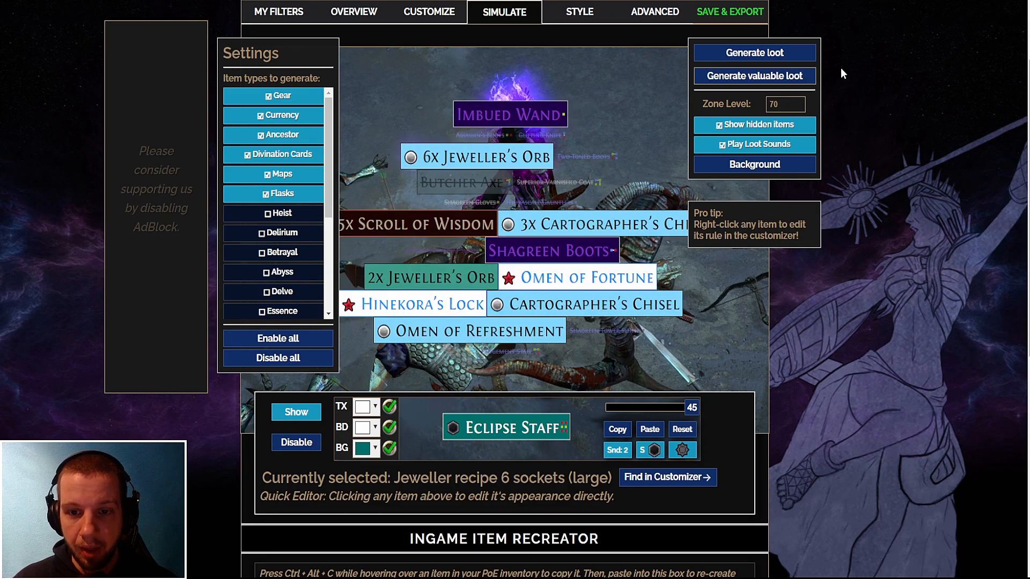
{"action": "left_click", "coordinate": [767, 85]}
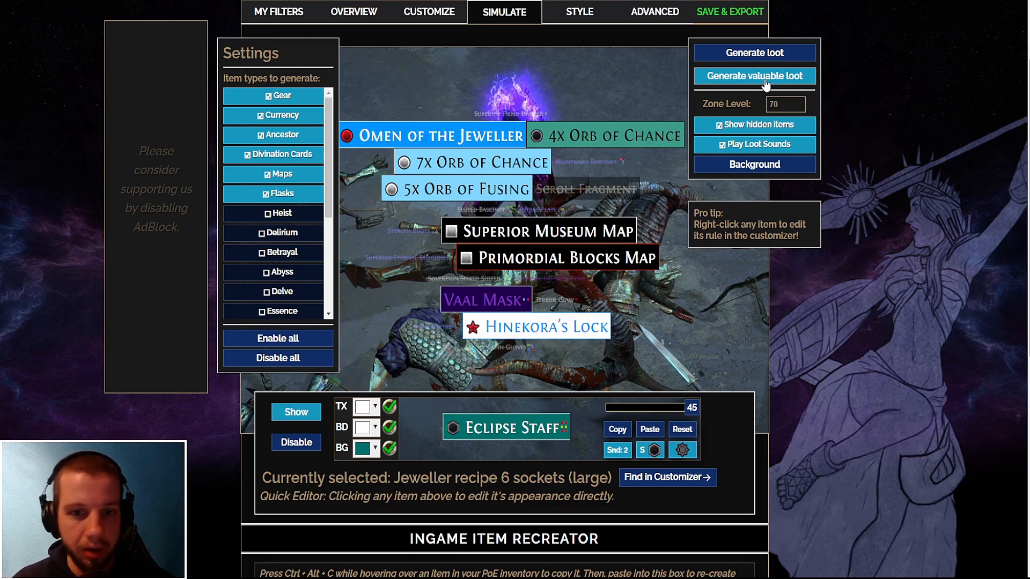
Open the style editor and expand its Sounds section to show the frequently used sounds
{"action": "left_click", "coordinate": [579, 11]}
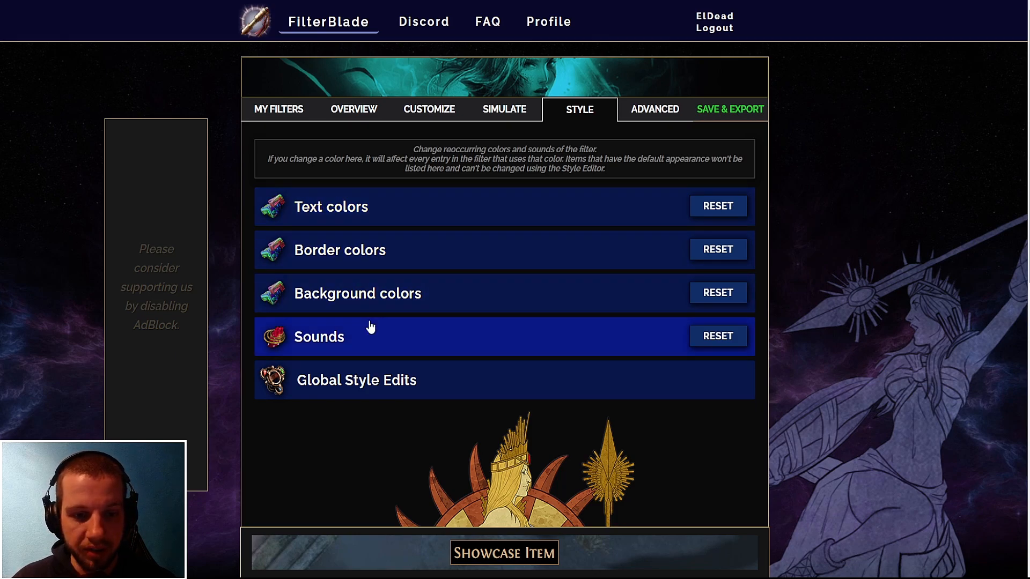
{"action": "left_click", "coordinate": [340, 337]}
{"action": "scroll", "coordinate": [639, 343], "scroll_direction": "down", "scroll_amount": 4}
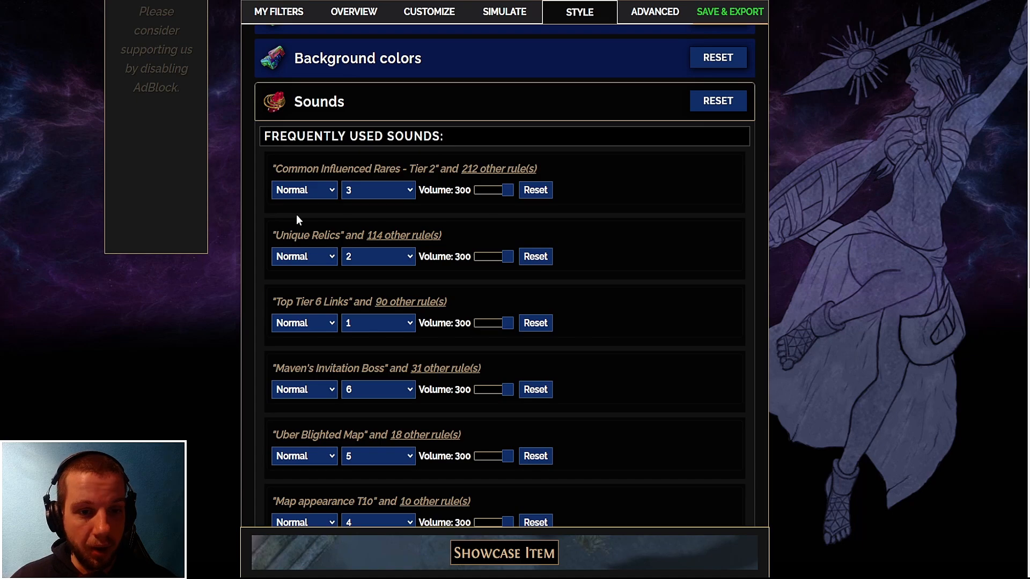
Try the Positional and Custom sound types for the Common Influenced Rares - Tier 2 rule group
{"action": "left_click", "coordinate": [308, 186]}
{"action": "left_click", "coordinate": [310, 227]}
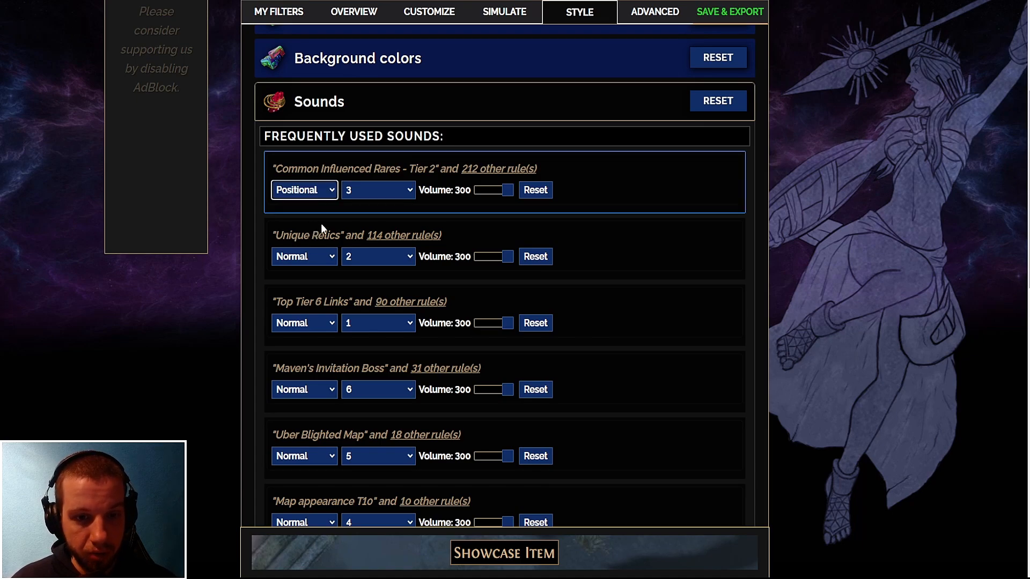
{"action": "left_click", "coordinate": [380, 192]}
{"action": "left_click", "coordinate": [381, 192]}
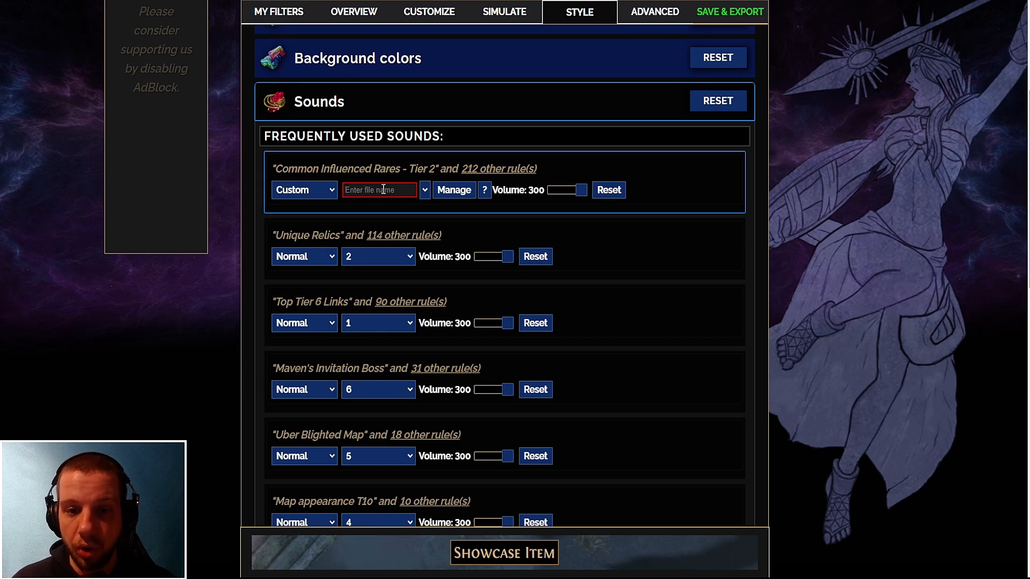
Switch the Common Influenced Rares - Tier 2 group to Game & Community sounds and choose a Maven voice line beginning "All the"
{"action": "left_click", "coordinate": [288, 192]}
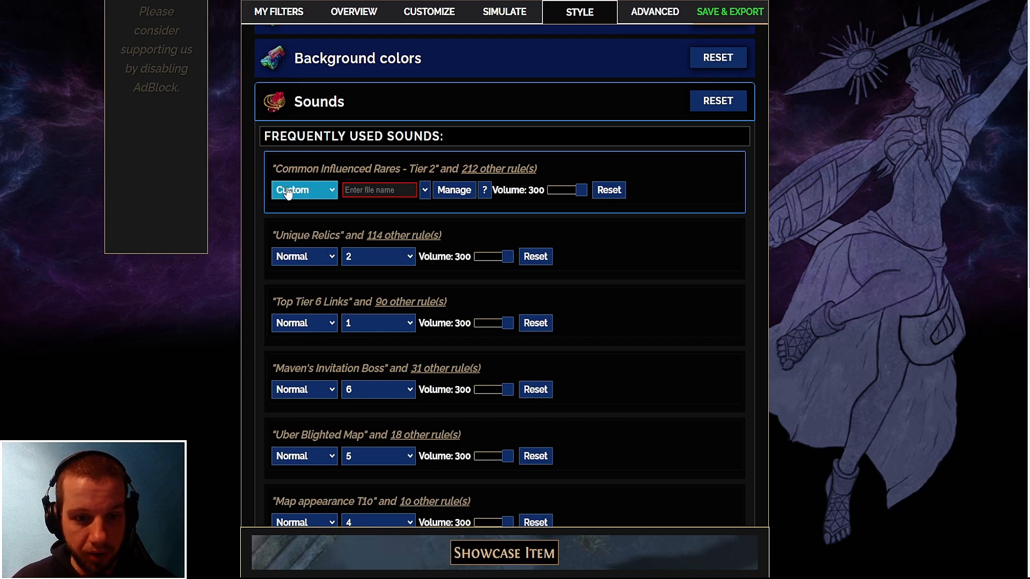
{"action": "left_click", "coordinate": [333, 255]}
{"action": "left_click", "coordinate": [396, 193]}
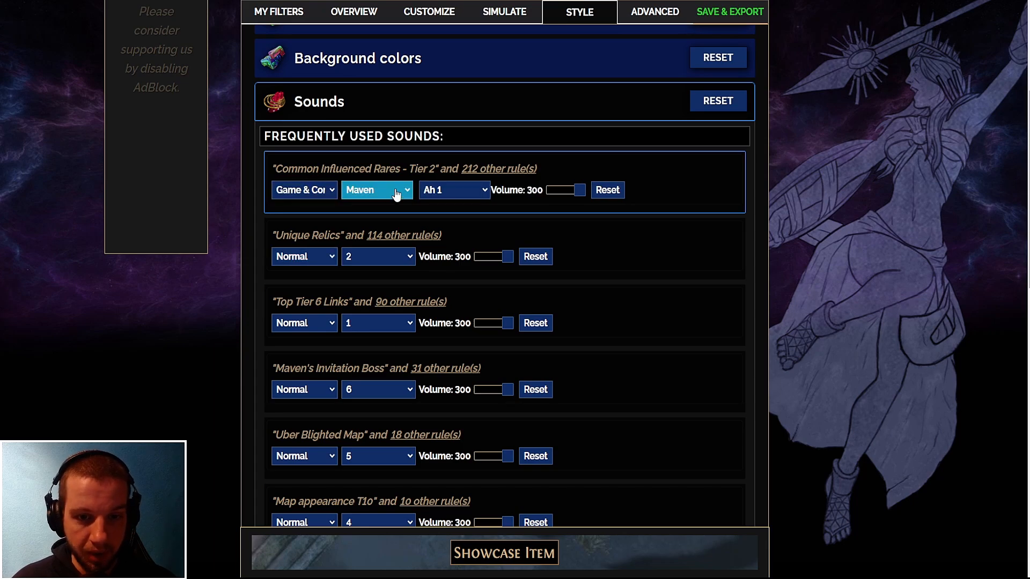
{"action": "left_click", "coordinate": [453, 192]}
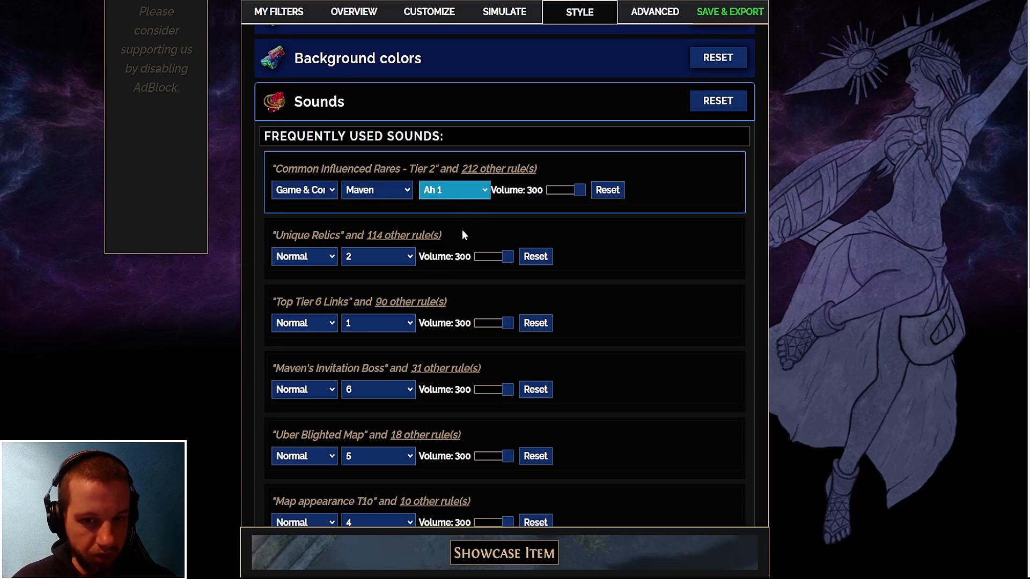
{"action": "left_click", "coordinate": [462, 230]}
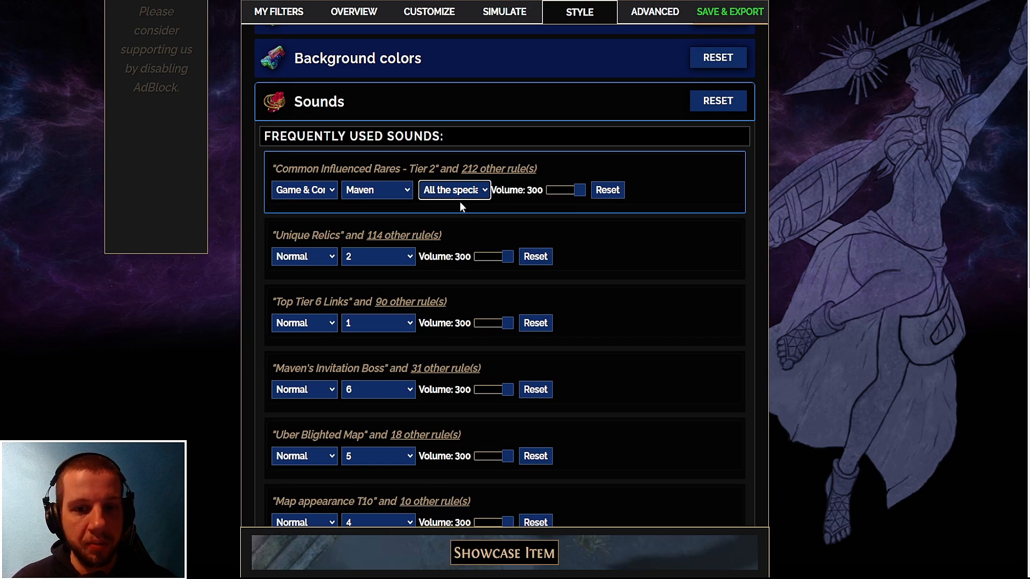
Try Zizaran's voice pack for the Common Influenced Rares - Tier 2 group, sampling 2 - Currency and 3 - Uniques
{"action": "left_click", "coordinate": [379, 194]}
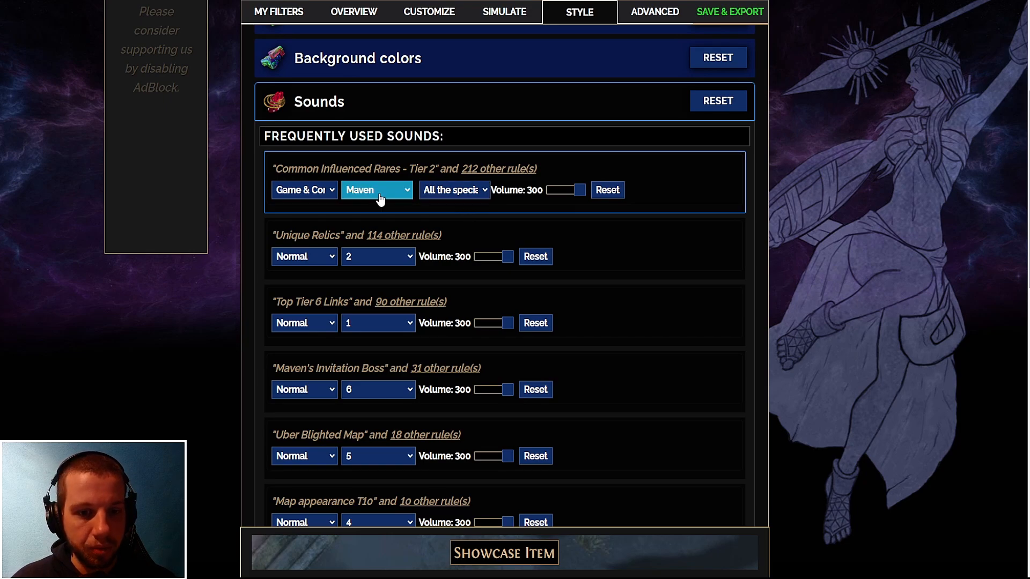
{"action": "left_click", "coordinate": [397, 237]}
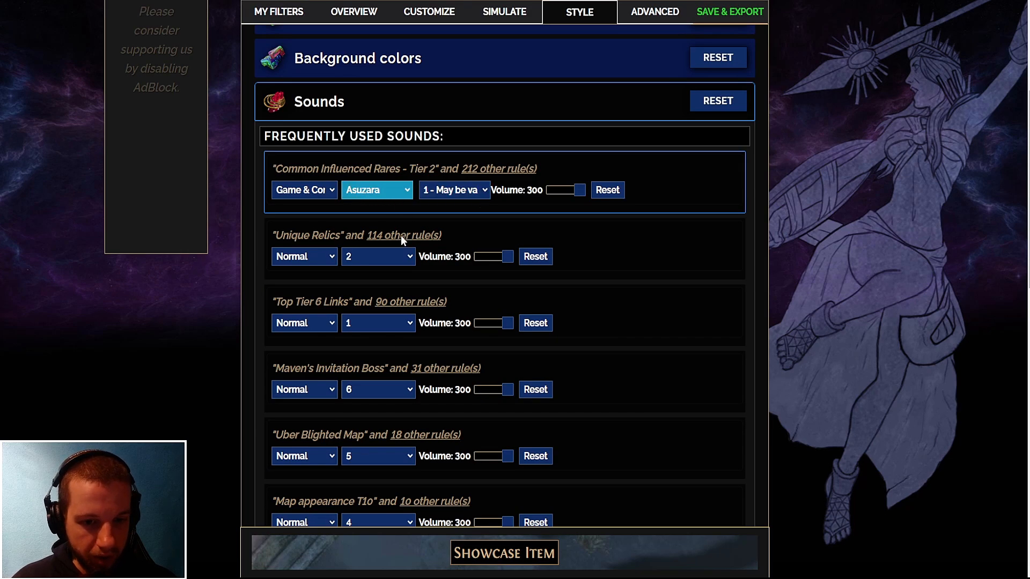
{"action": "left_click", "coordinate": [369, 433]}
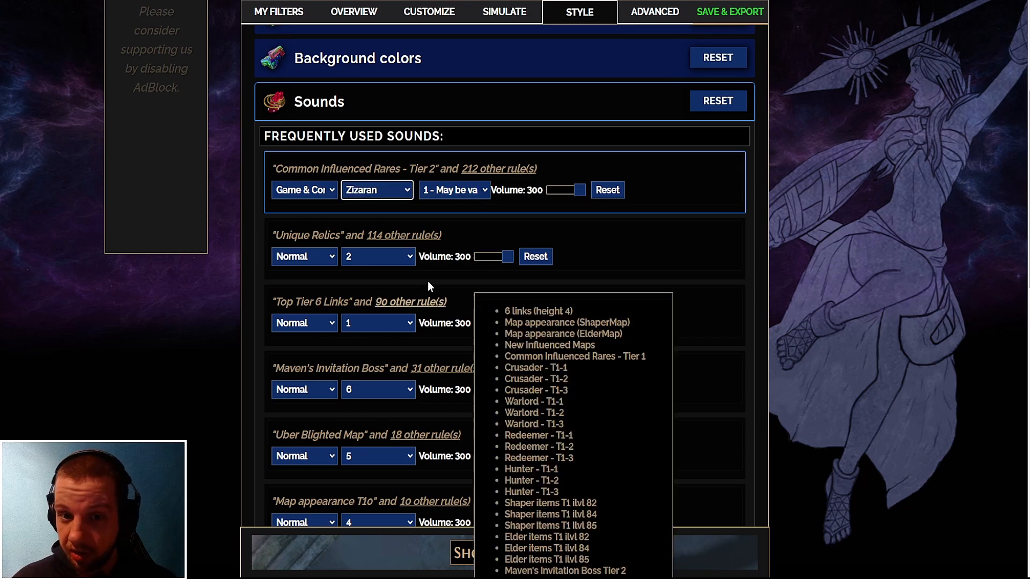
{"action": "left_click", "coordinate": [450, 199]}
{"action": "left_click", "coordinate": [456, 222]}
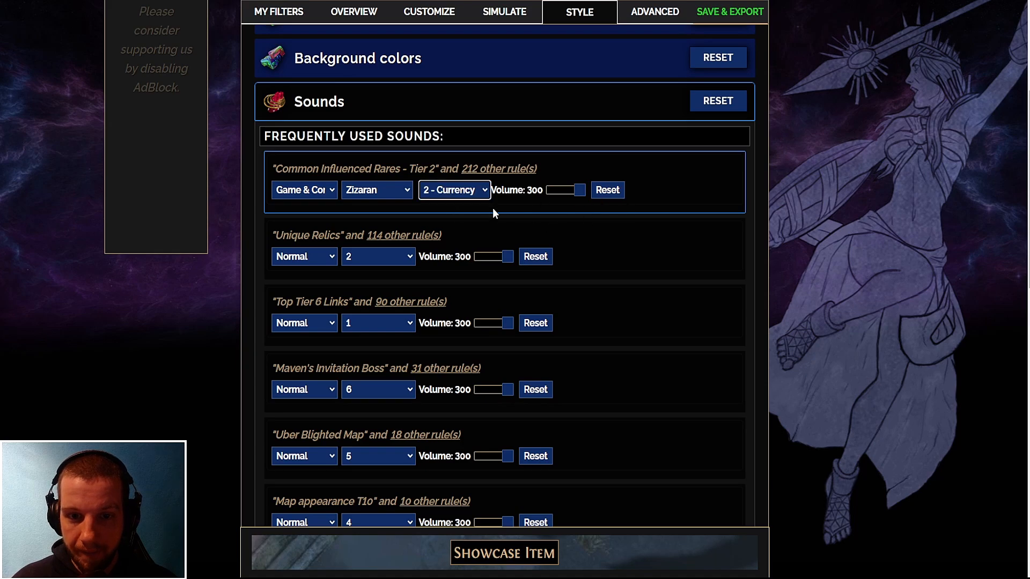
{"action": "left_click", "coordinate": [457, 198]}
{"action": "left_click", "coordinate": [454, 235]}
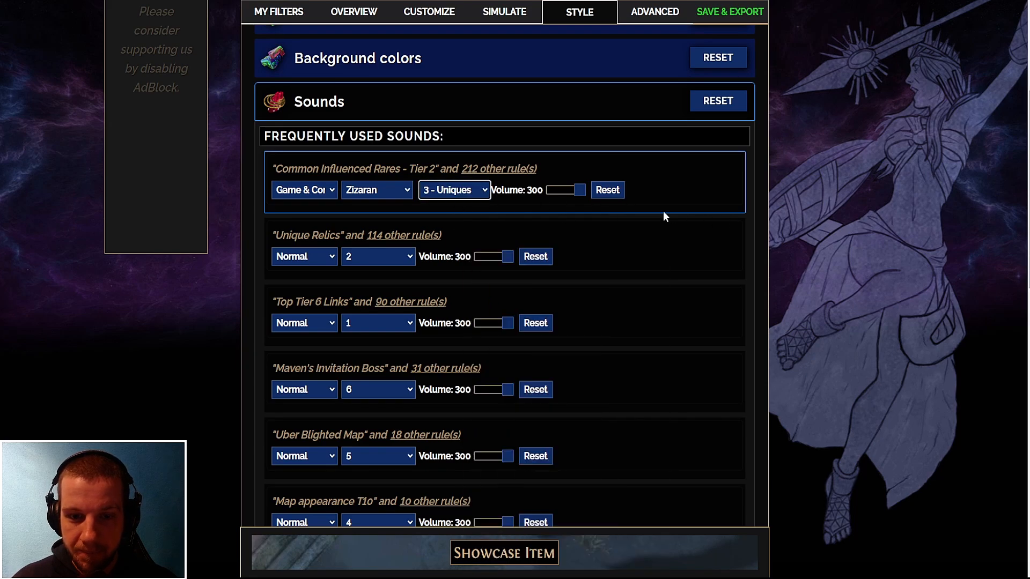
Set the Common Influenced Rares - Tier 2 group's sound to GhazzyTV's 2 - Currency line
{"action": "scroll", "coordinate": [622, 241], "scroll_direction": "down", "scroll_amount": 2}
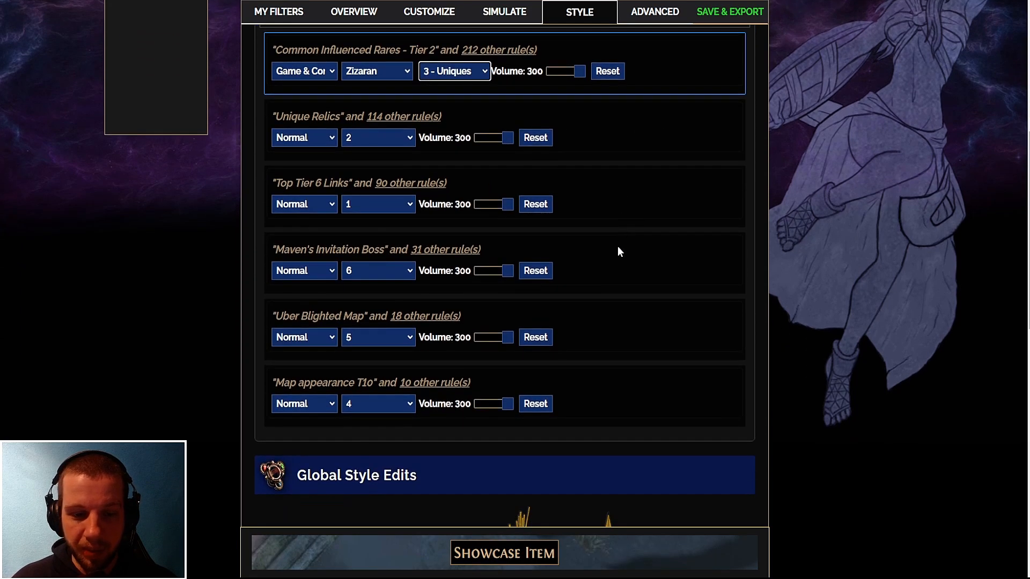
{"action": "scroll", "coordinate": [606, 274], "scroll_direction": "up", "scroll_amount": 1}
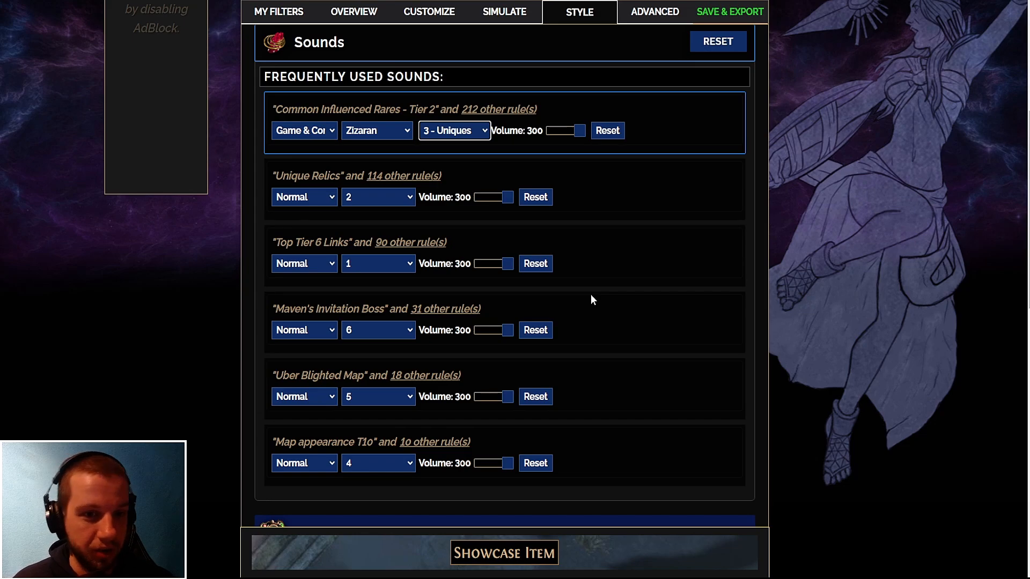
{"action": "scroll", "coordinate": [439, 239], "scroll_direction": "up", "scroll_amount": 1}
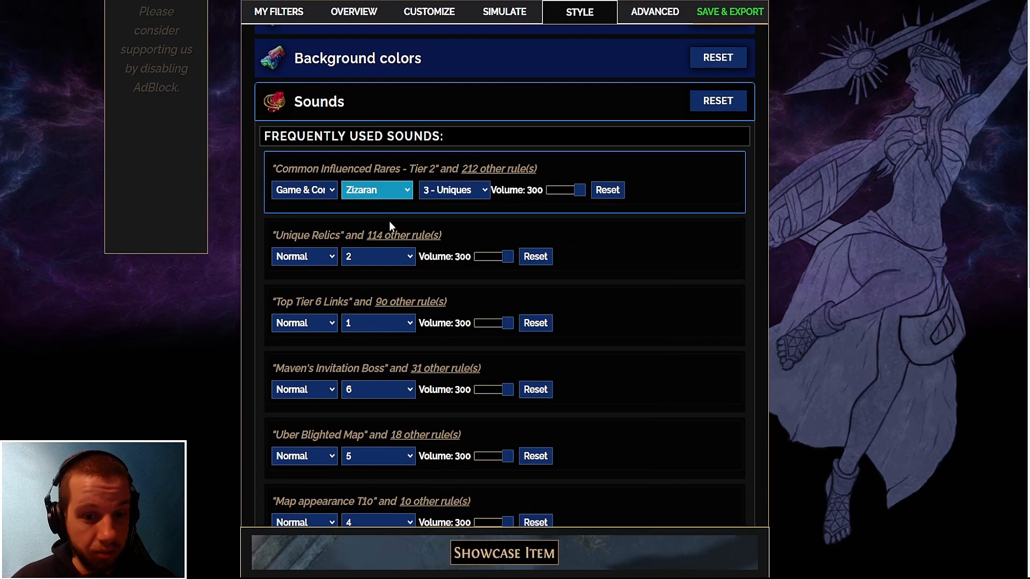
{"action": "left_click", "coordinate": [388, 287]}
{"action": "left_click", "coordinate": [457, 212]}
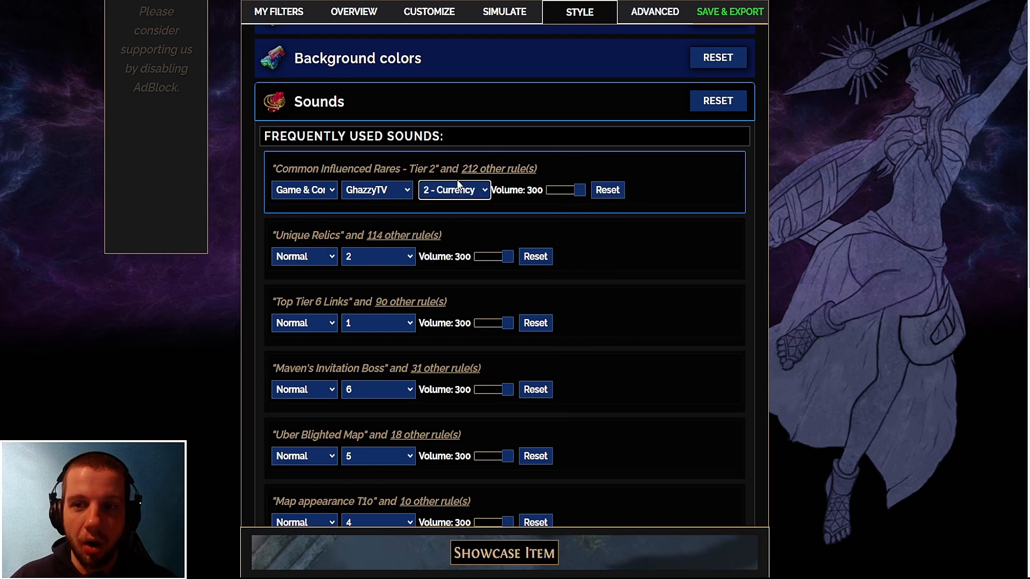
Open the advanced filter editing tools and read the warning about who should use them
{"action": "left_click", "coordinate": [659, 20]}
{"action": "left_click_drag", "start_coordinate": [337, 174], "coordinate": [610, 172]}
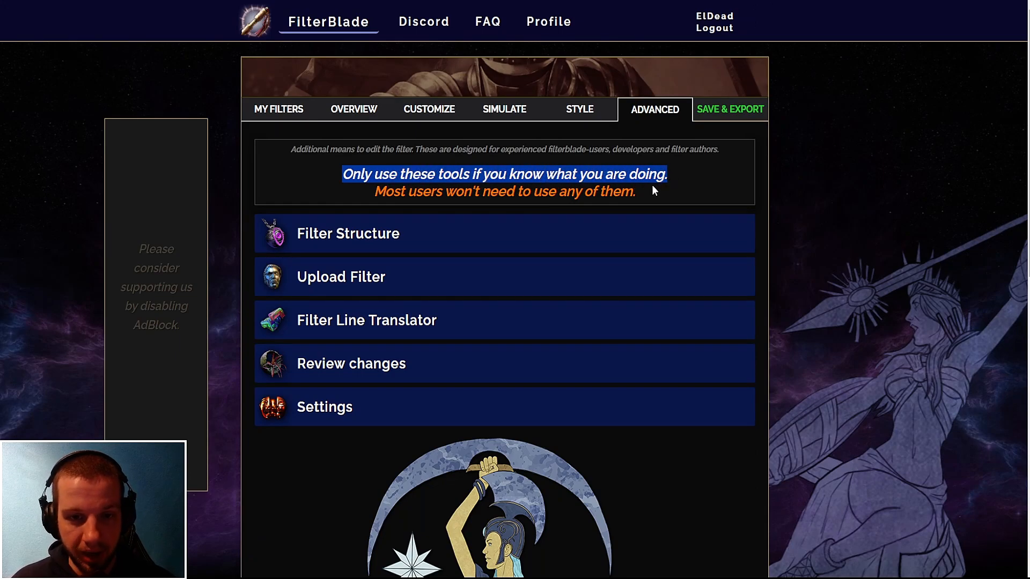
Look over the Filter Structure tool and the save page, and revisit the filter overview's strictness and style choices
{"action": "left_click", "coordinate": [526, 221]}
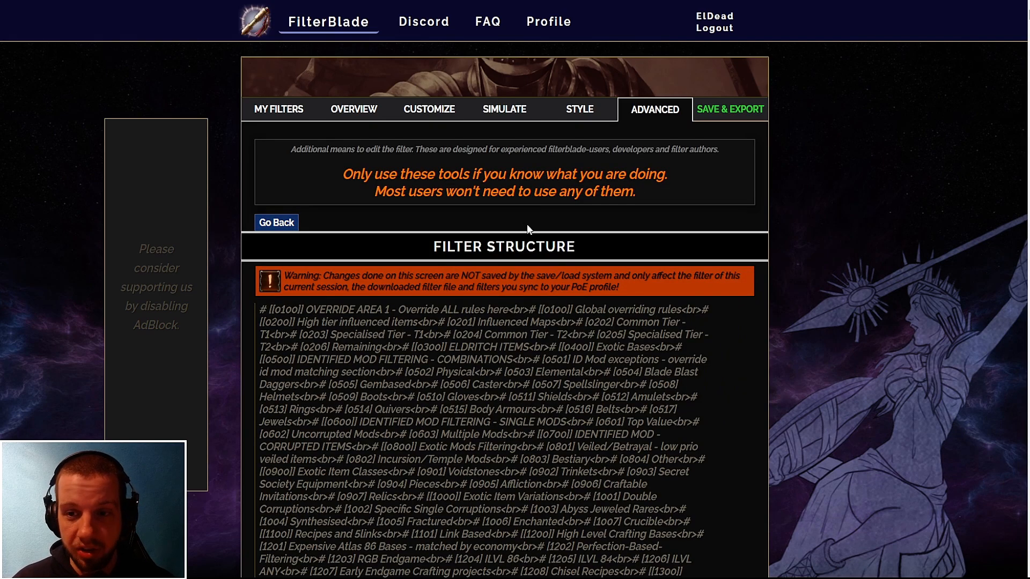
{"action": "left_click", "coordinate": [714, 111]}
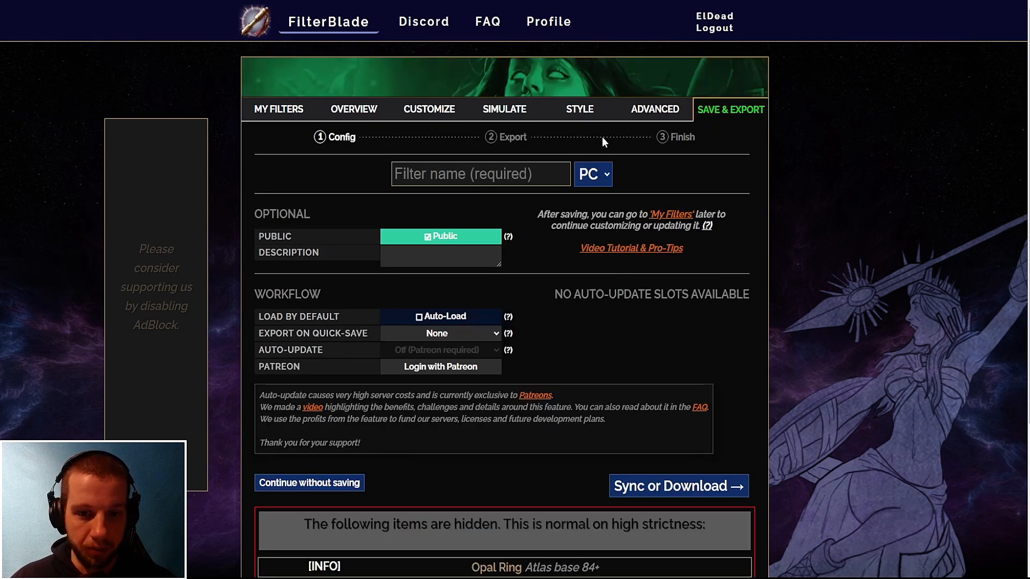
{"action": "left_click", "coordinate": [358, 111]}
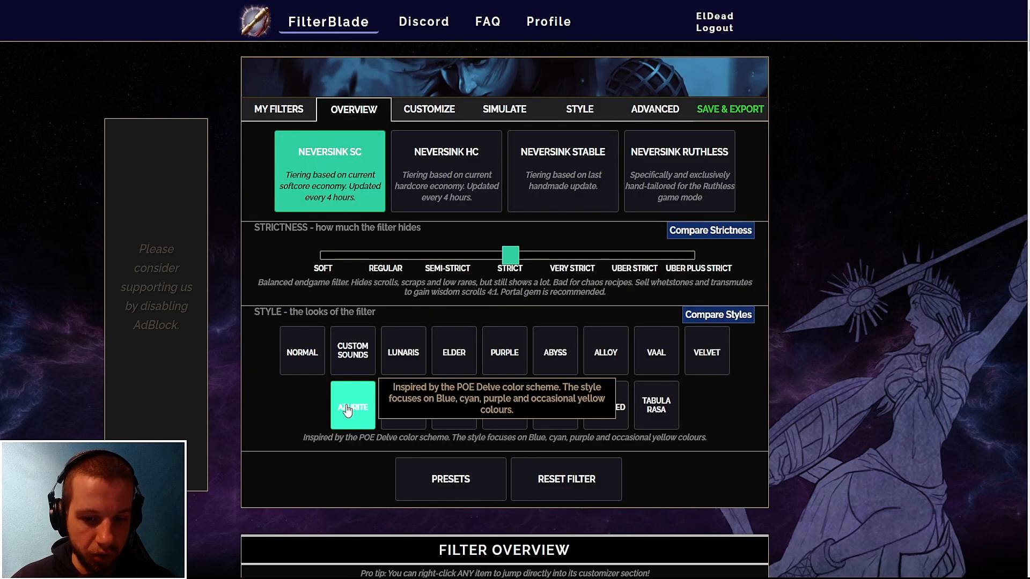
Name the PC filter "youtube filter" and save and sync it to the Path of Exile account as a new filter
{"action": "left_click", "coordinate": [736, 116]}
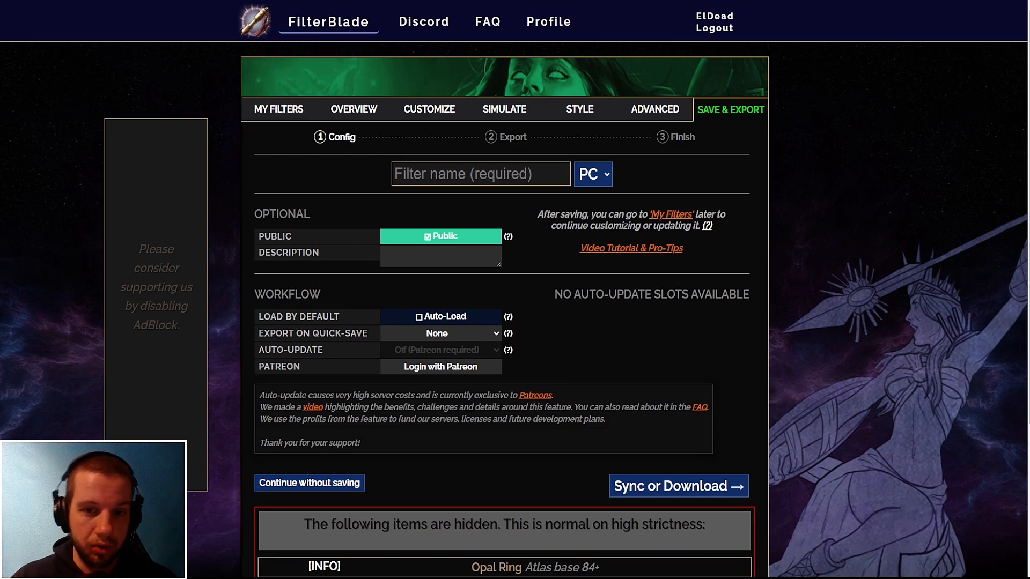
{"action": "left_click", "coordinate": [483, 180]}
{"action": "type", "text": "yo"}
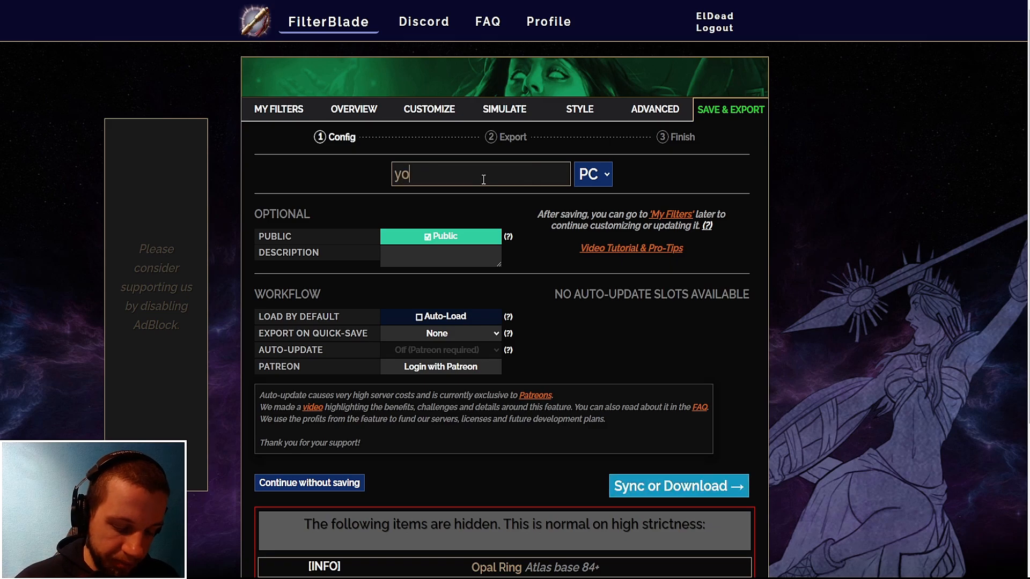
{"action": "type", "text": "utube filter"}
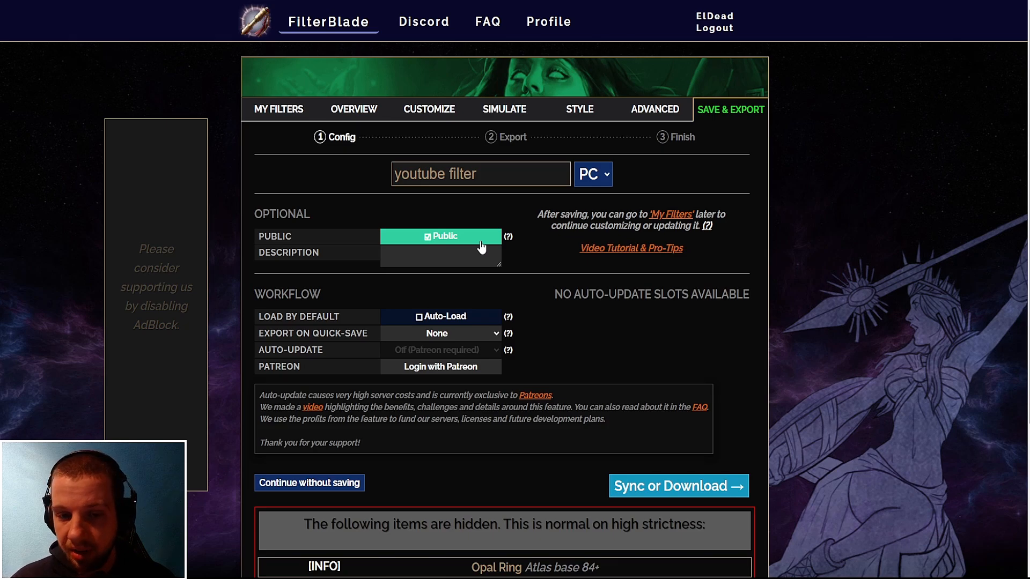
{"action": "scroll", "coordinate": [600, 228], "scroll_direction": "down", "scroll_amount": 1}
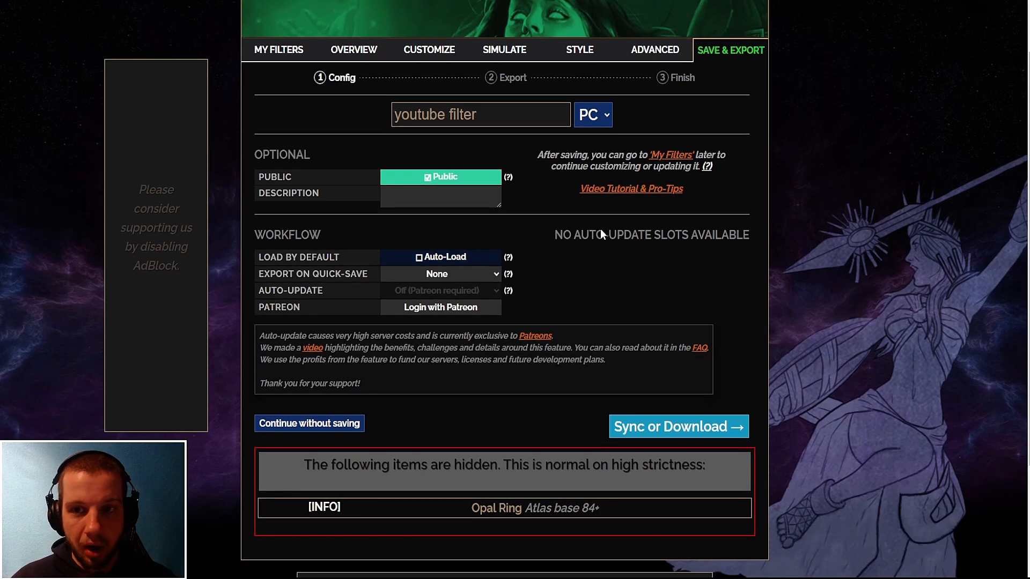
{"action": "scroll", "coordinate": [548, 238], "scroll_direction": "up", "scroll_amount": 1}
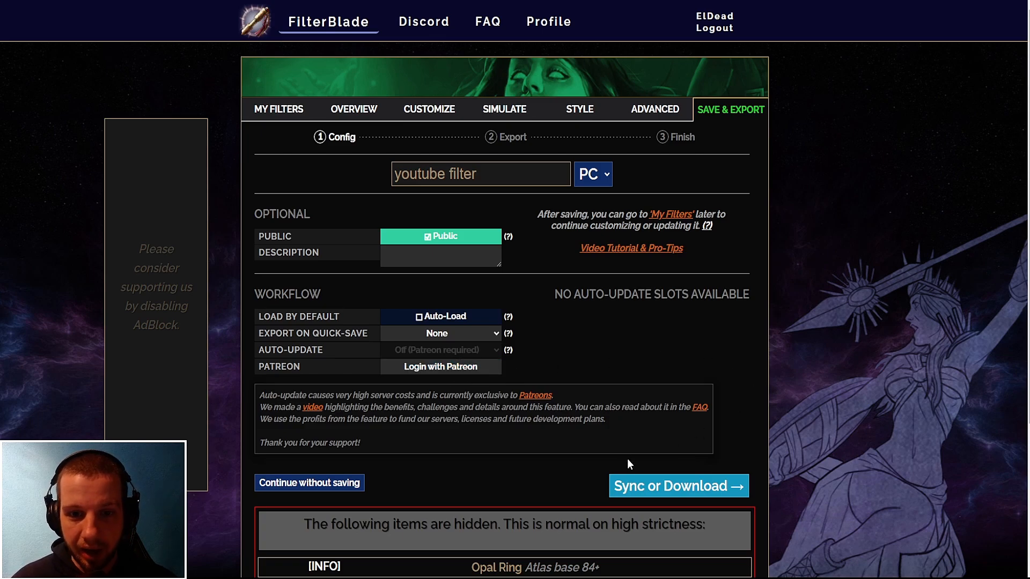
{"action": "left_click", "coordinate": [680, 493]}
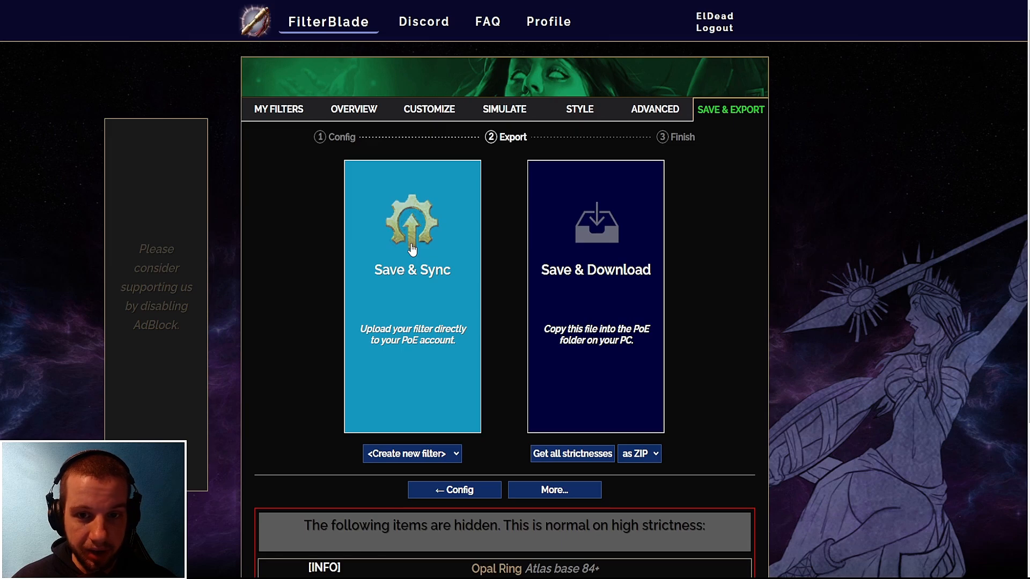
{"action": "left_click", "coordinate": [412, 248]}
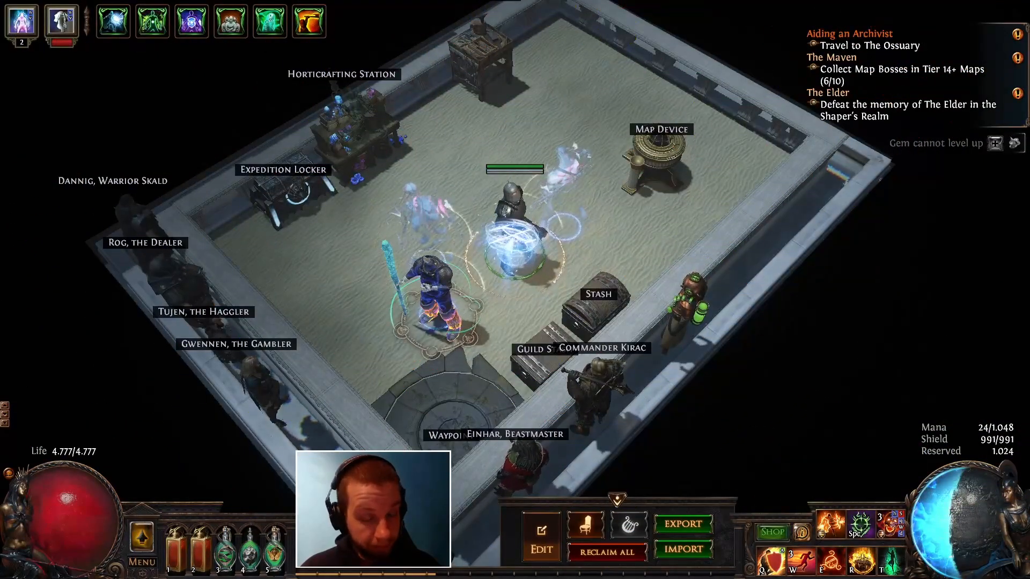
Switch to Path of Exile and check the item filter setting in the game options
{"action": "left_click", "coordinate": [552, 273]}
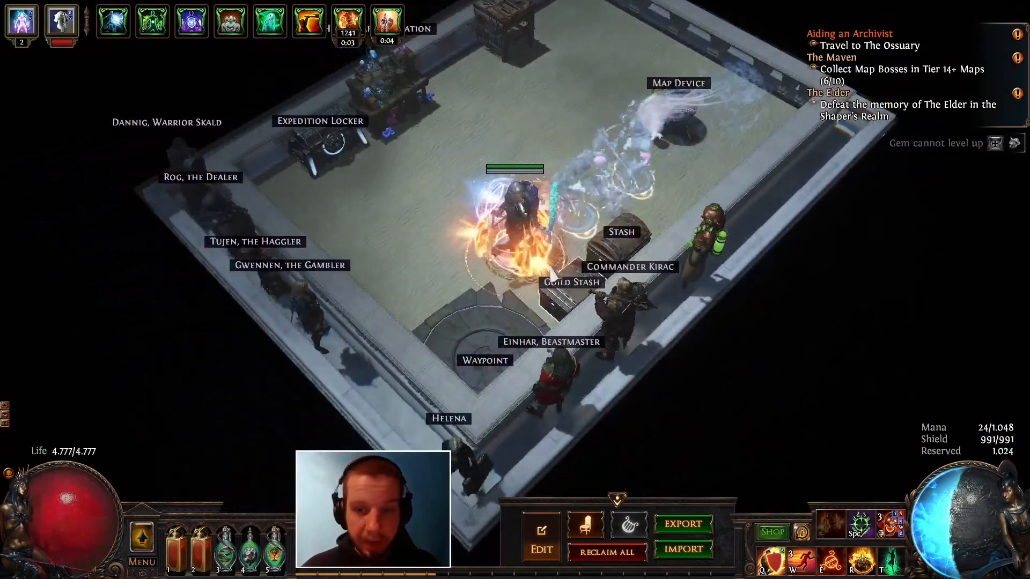
{"action": "key", "text": "Escape"}
{"action": "left_click", "coordinate": [494, 188]}
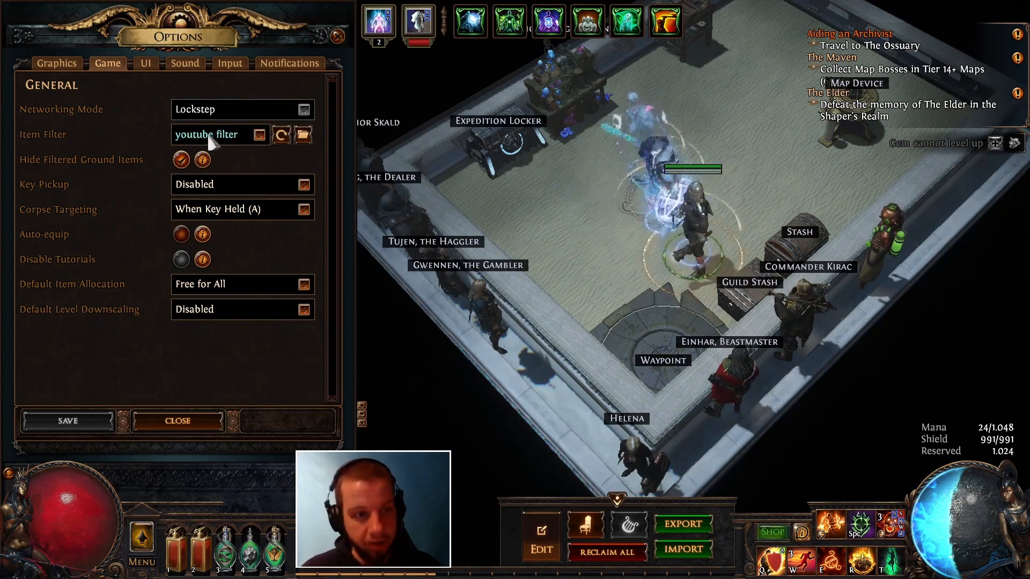
Travel to a new instance of The Blood Aqueduct in Part 2, Act 9
{"action": "key", "text": "u"}
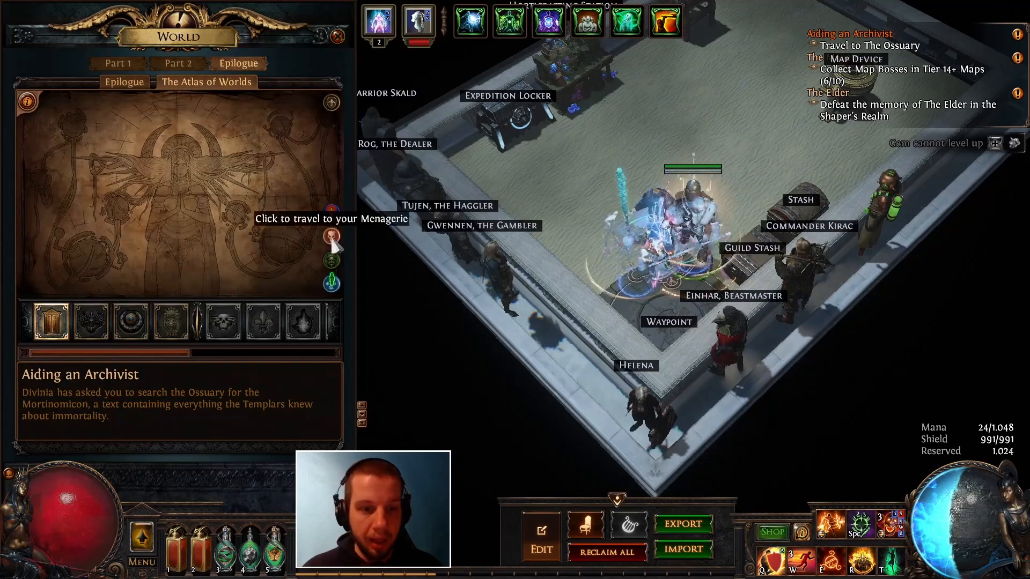
{"action": "left_click", "coordinate": [178, 63]}
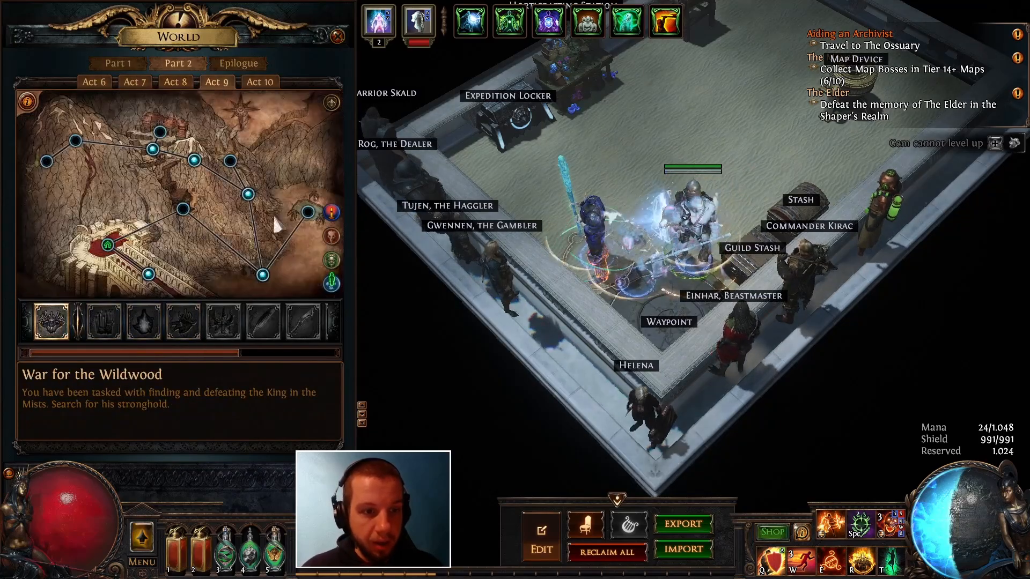
{"action": "left_click", "coordinate": [149, 274], "text": "ctrl"}
{"action": "left_click", "coordinate": [263, 175]}
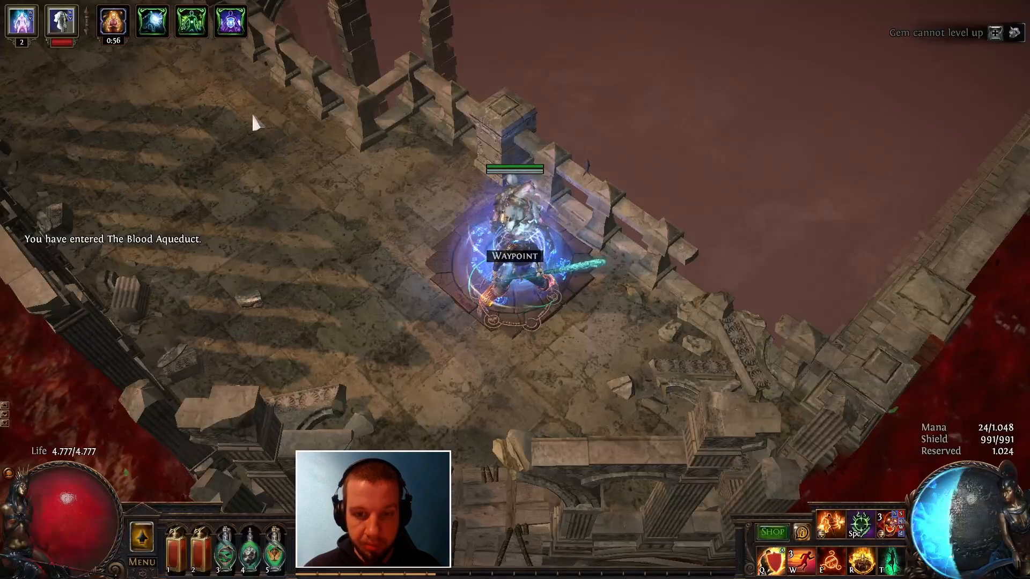
Fight through the monsters in The Blood Aqueduct to collect loot drops for testing the filter
{"action": "key", "text": "q"}
{"action": "key", "text": "5"}
{"action": "key", "text": "q"}
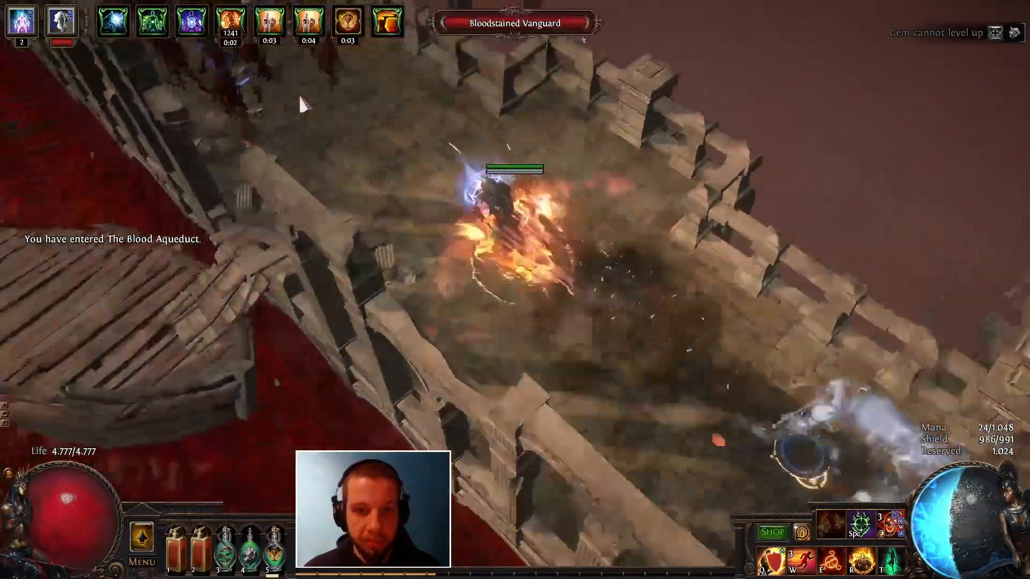
{"action": "key", "text": "t"}
{"action": "key", "text": "Tab"}
{"action": "key", "text": "4"}
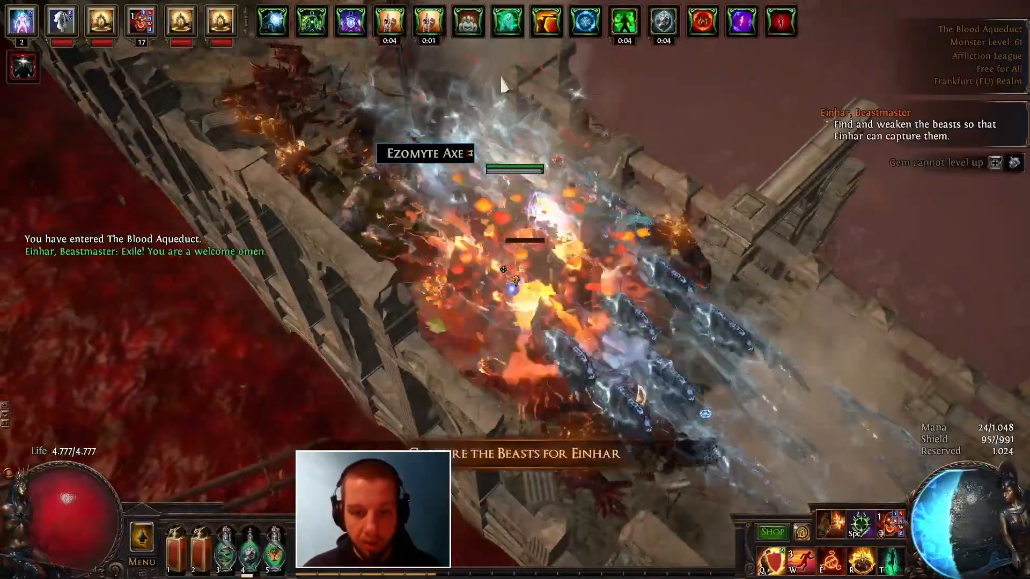
{"action": "key", "text": "q"}
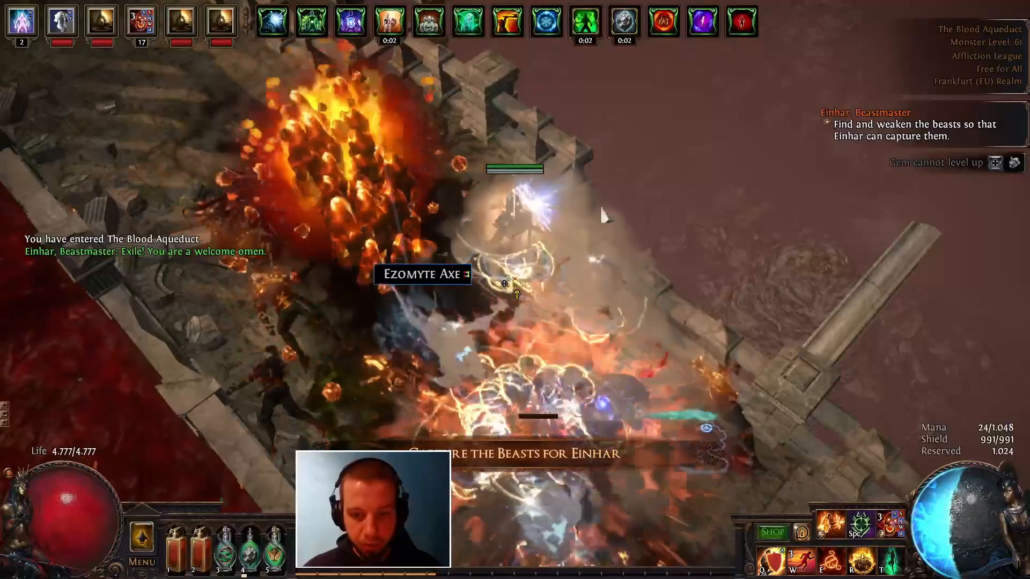
{"action": "left_click", "coordinate": [552, 394]}
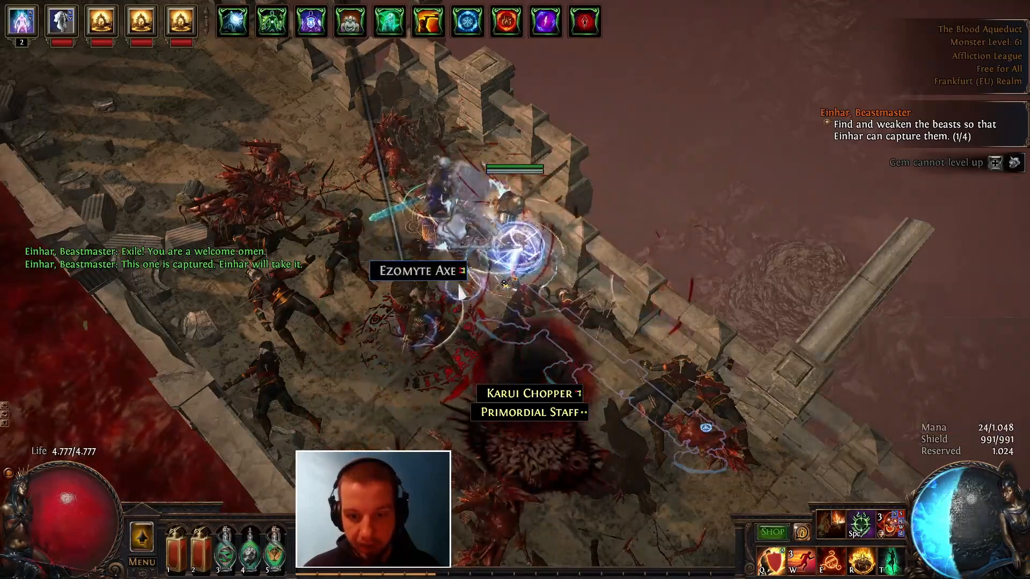
Set the game's item filter to None to compare the dropped loot without filtering
{"action": "key", "text": "Escape"}
{"action": "left_click", "coordinate": [509, 189]}
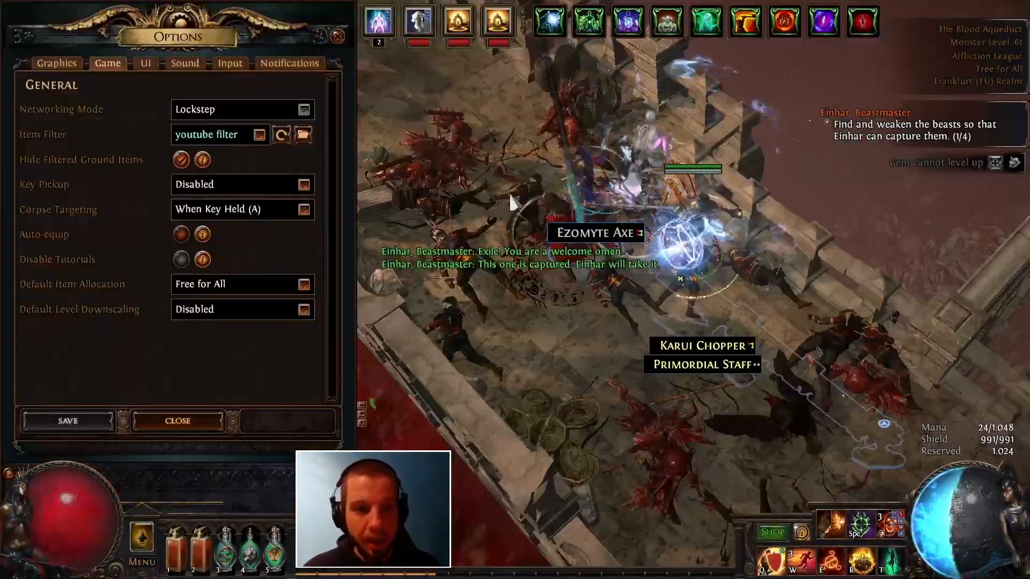
{"action": "left_click", "coordinate": [259, 135]}
{"action": "left_click", "coordinate": [243, 154]}
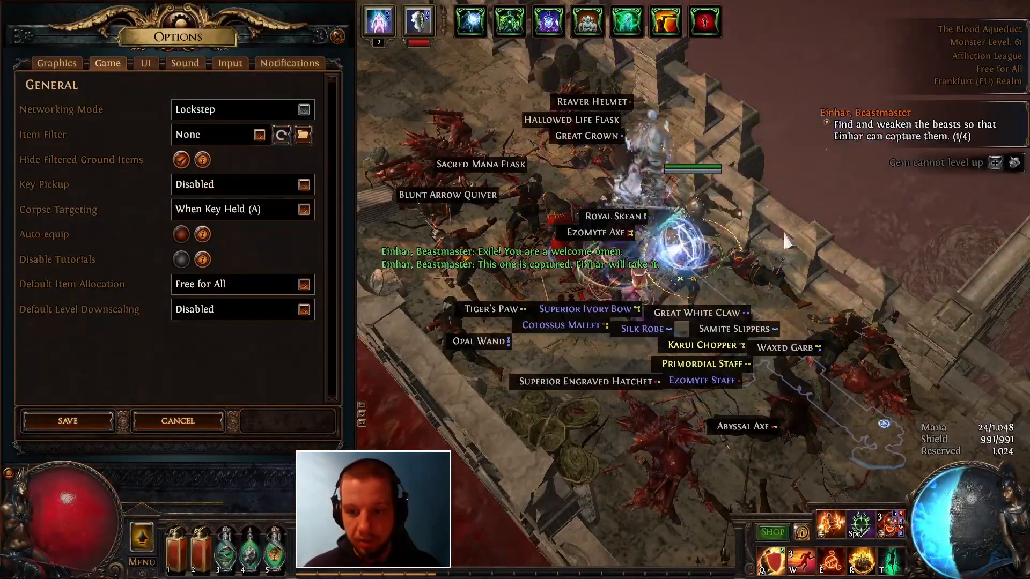